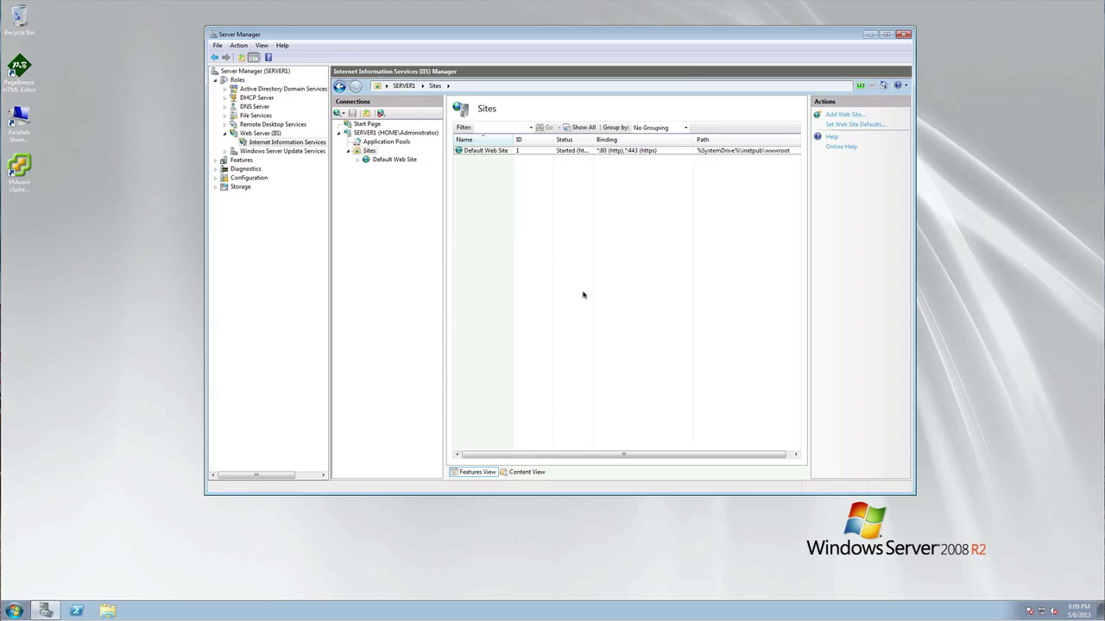
Close the Server Manager window to reveal the empty desktop.
left_click(902, 34)
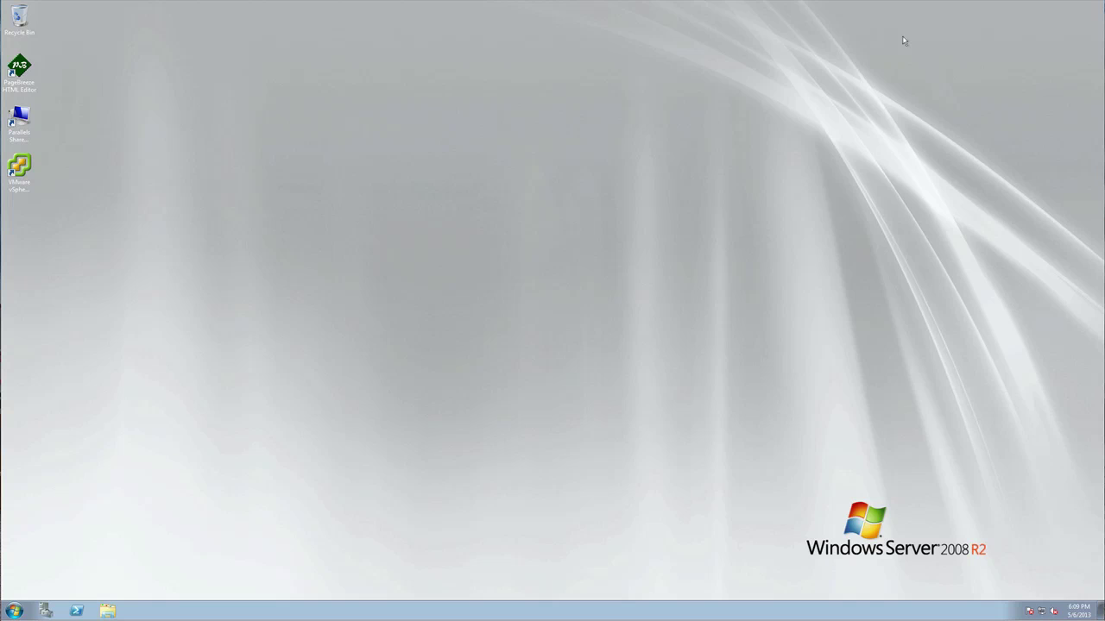
Open the Network and Sharing Center from the Start menu's Network entry.
left_click(14, 610)
right_click(175, 468)
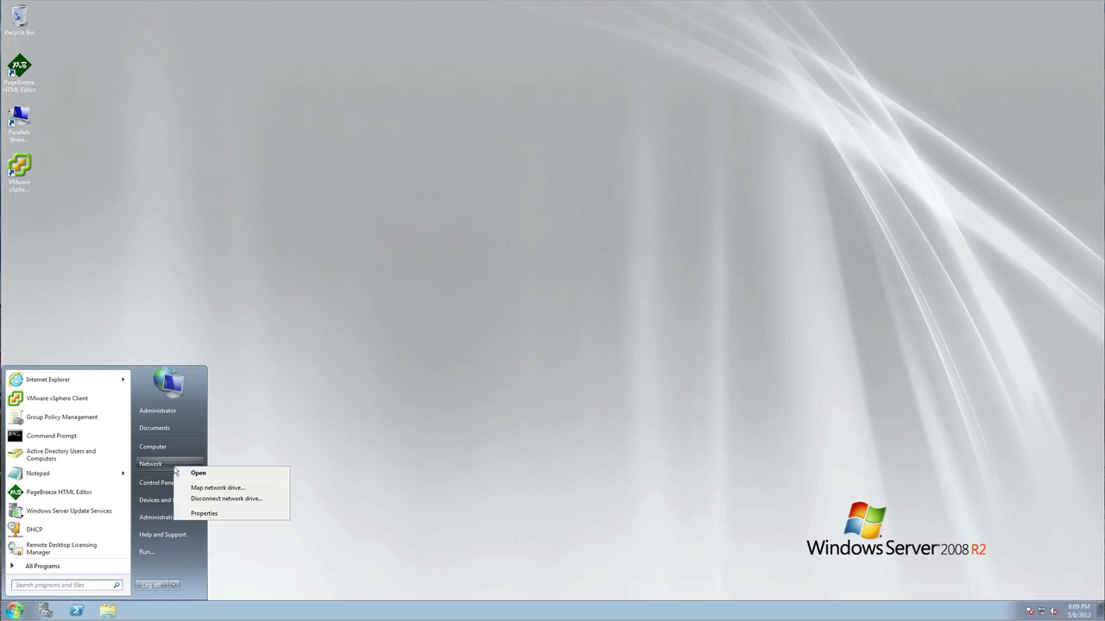
left_click(195, 513)
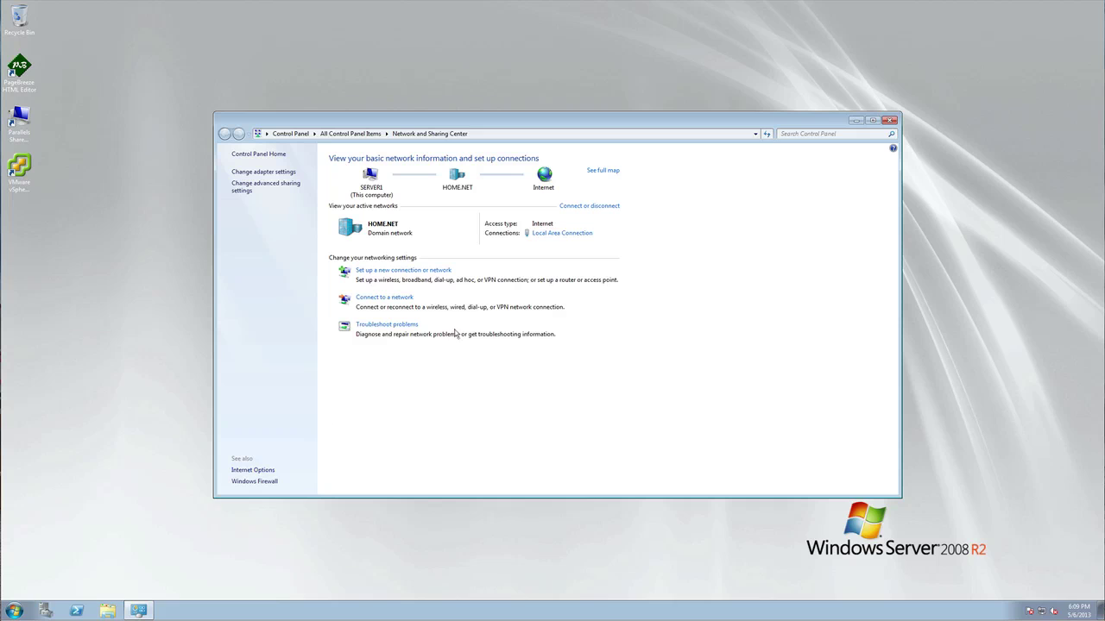
left_click_drag(486, 123, 491, 112)
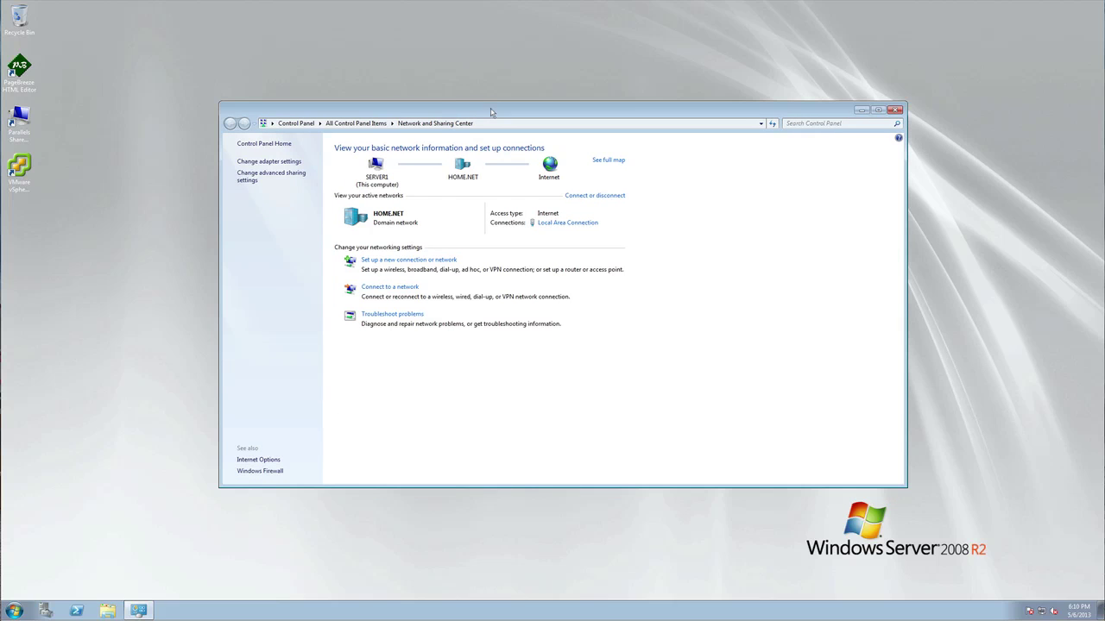
Open the Properties dialog of Local Area Connection from the adapter list.
left_click(274, 162)
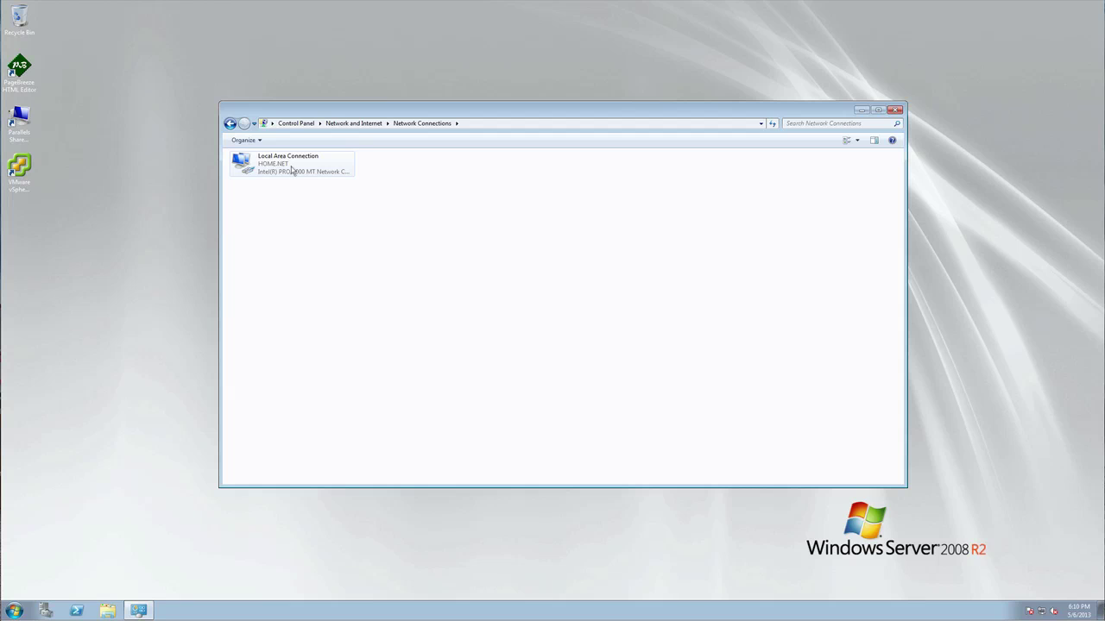
right_click(292, 169)
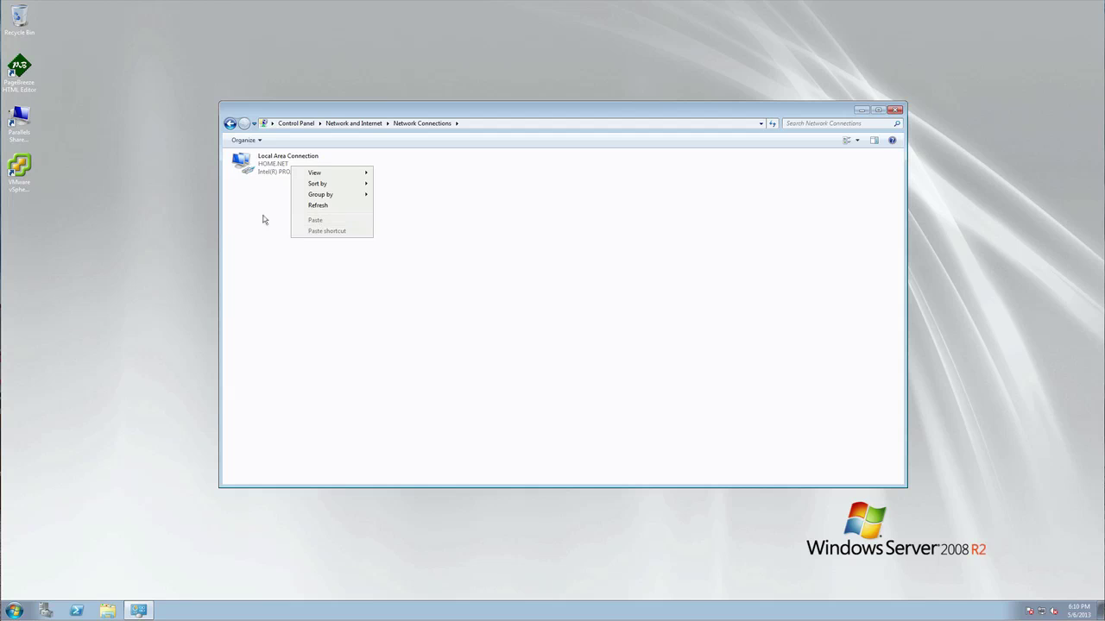
left_click(259, 220)
left_click(266, 168)
right_click(273, 163)
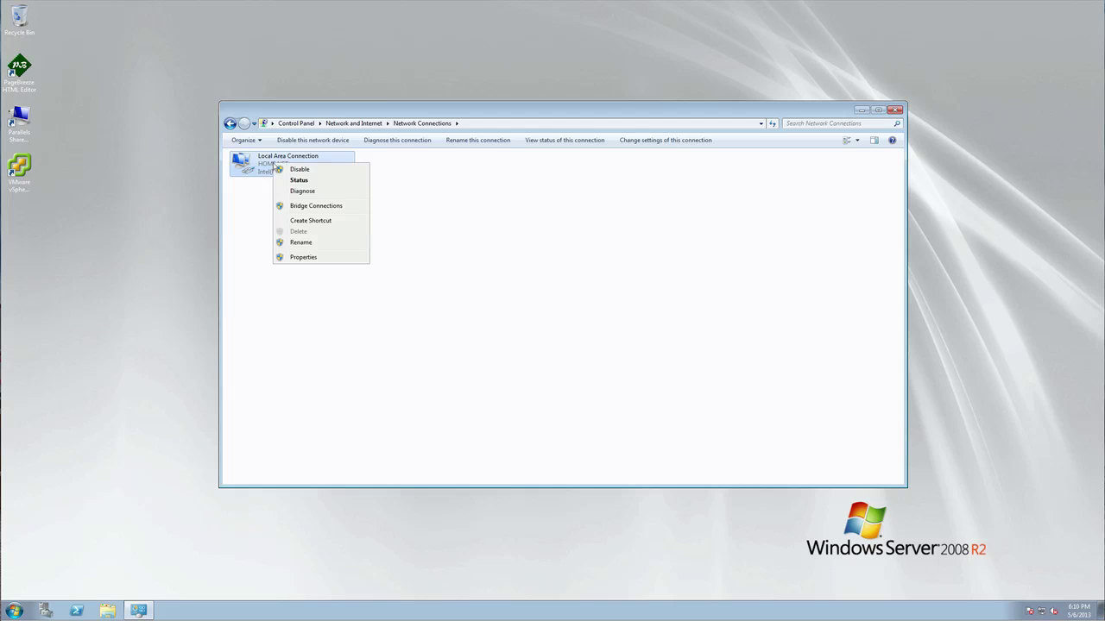
left_click(301, 258)
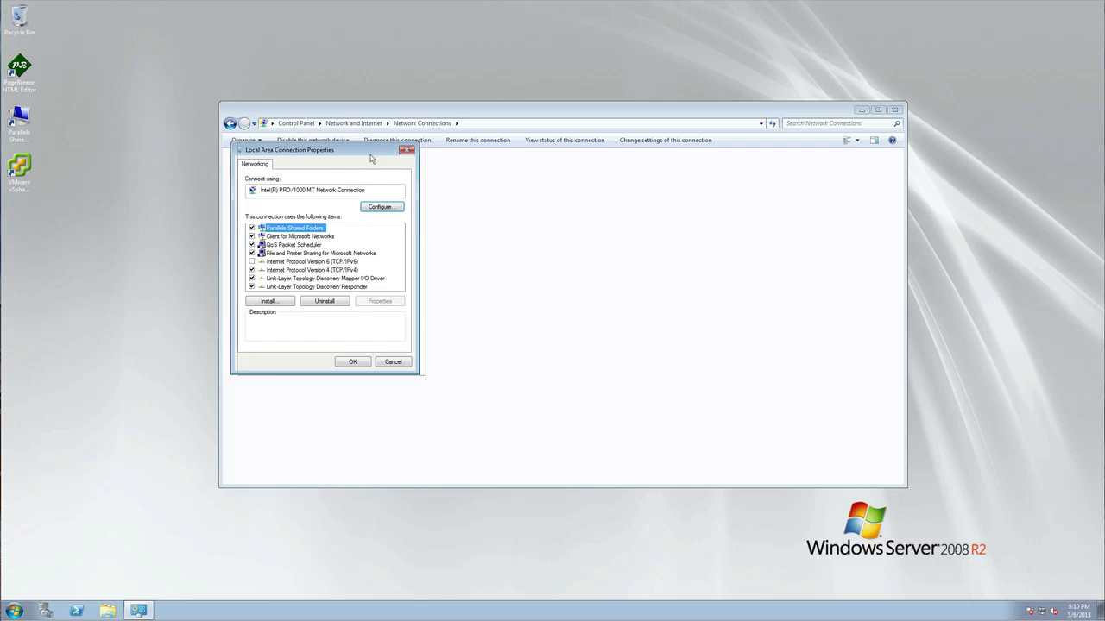
left_click_drag(337, 150, 532, 178)
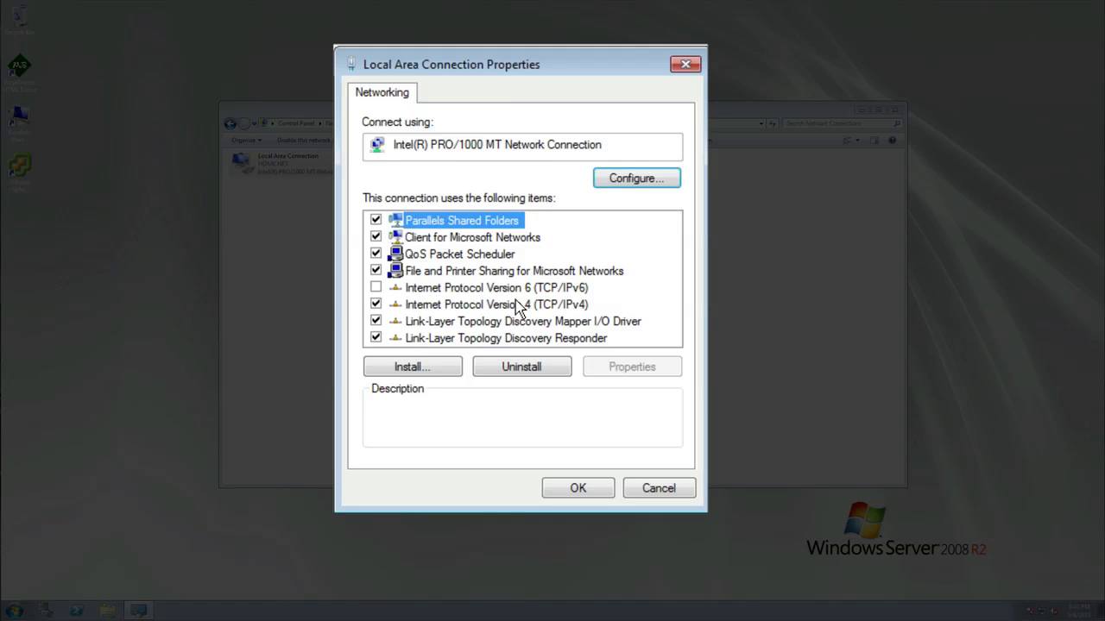
Open the TCP/IPv4 properties showing static IP 192.168.1.10, mask 255.255.255.0, gateway 192.168.1.1.
double_click(467, 306)
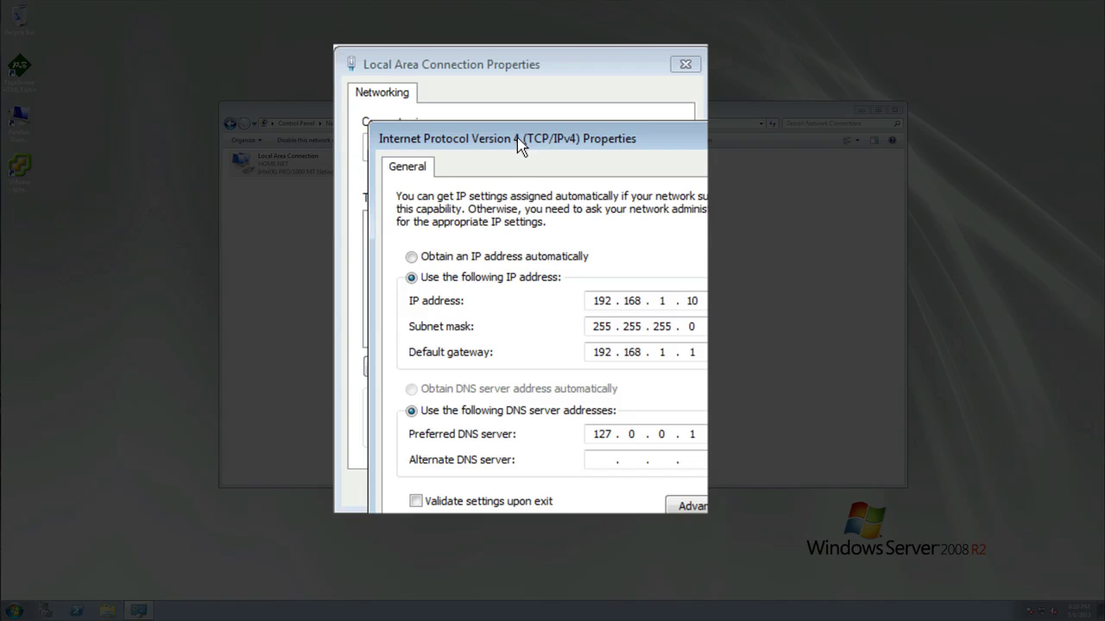
left_click_drag(519, 145, 476, 77)
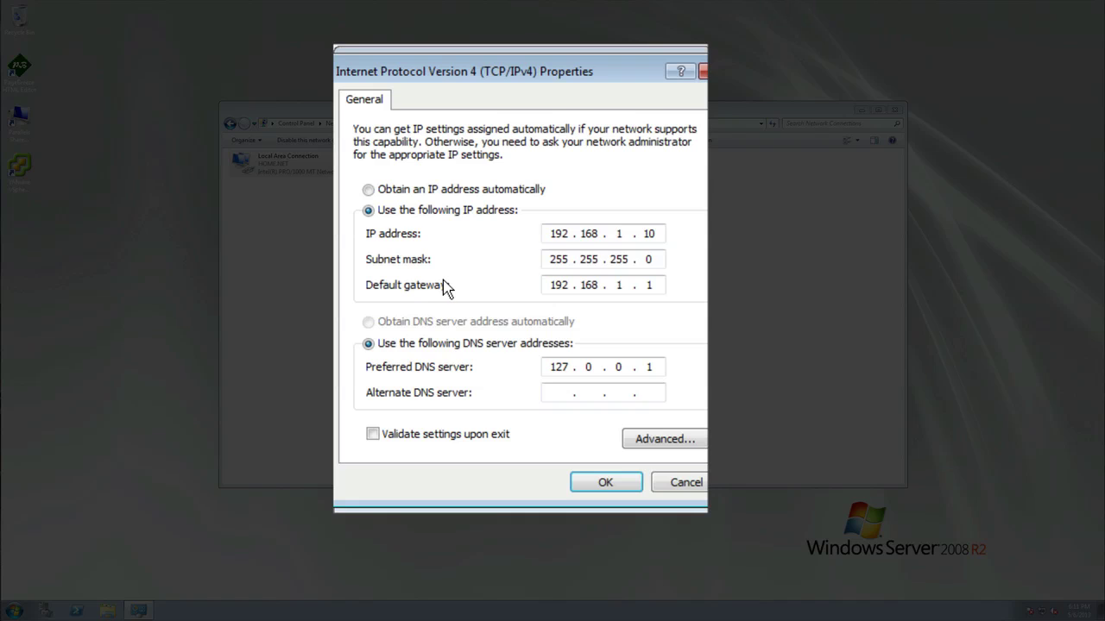
Add 192.168.1.9 with mask 255.255.255.0 as a second IP, save, and close Network Connections.
left_click(656, 444)
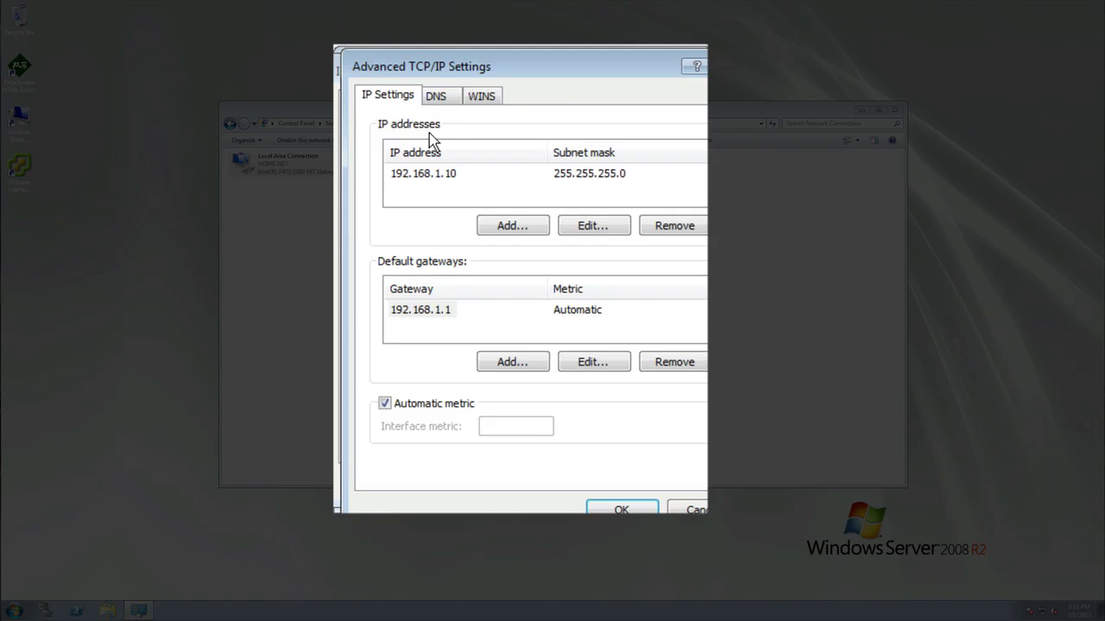
left_click(503, 230)
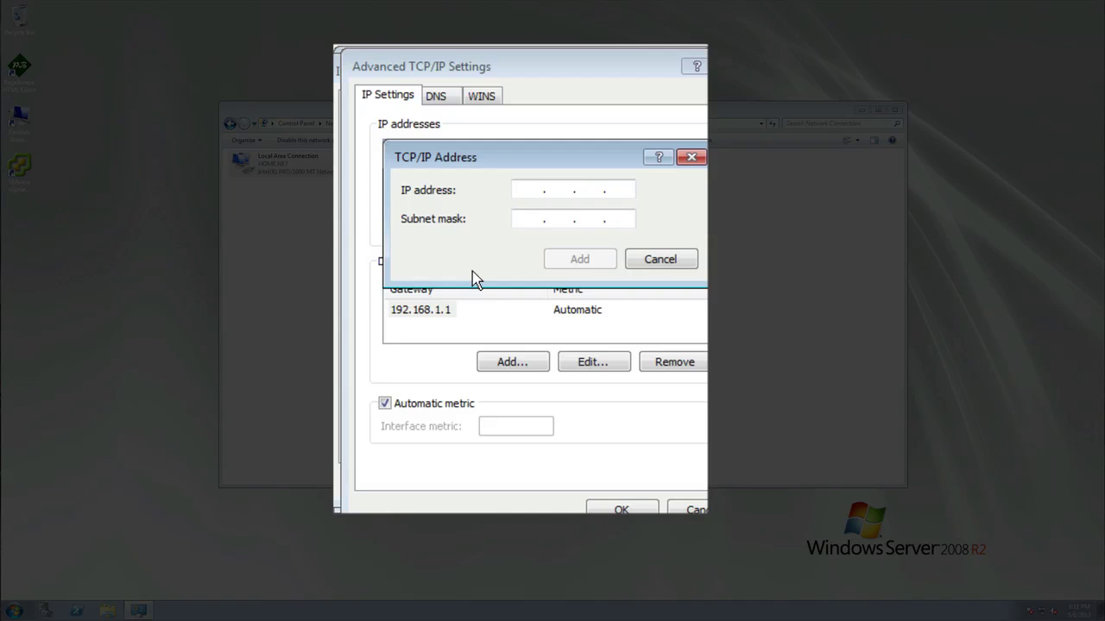
type("192 . 1681.9")
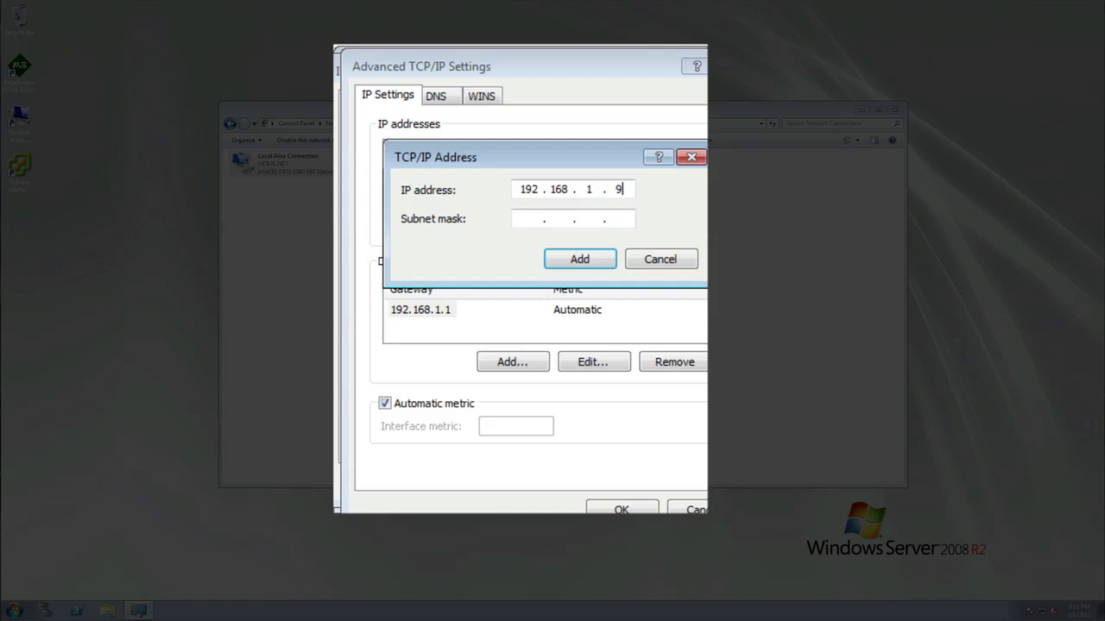
left_click(523, 219)
left_click(595, 263)
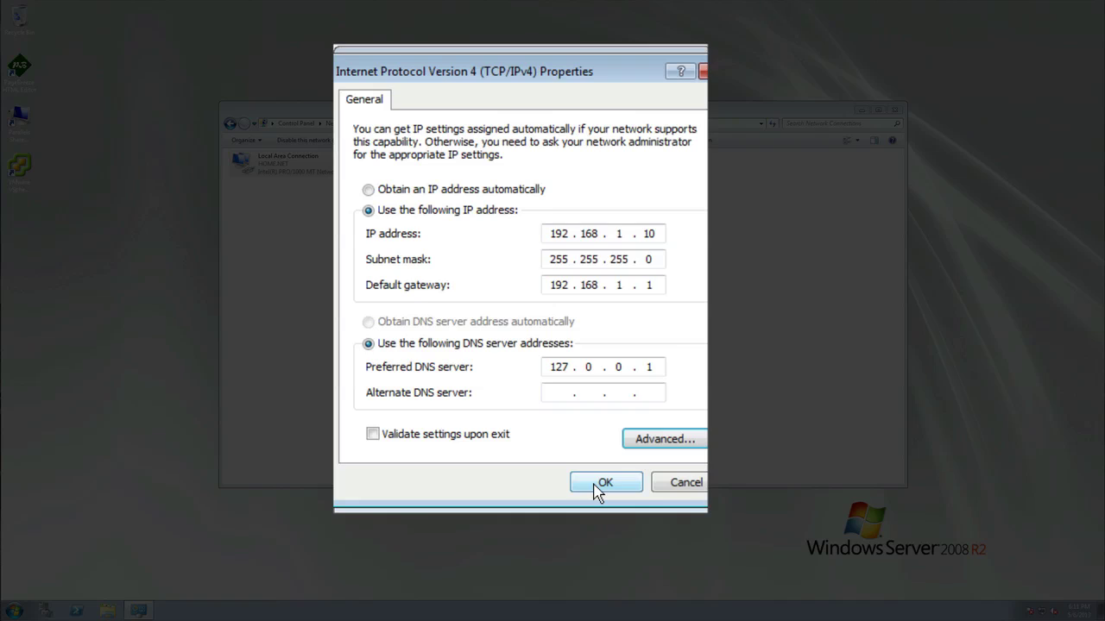
left_click(605, 484)
left_click(590, 490)
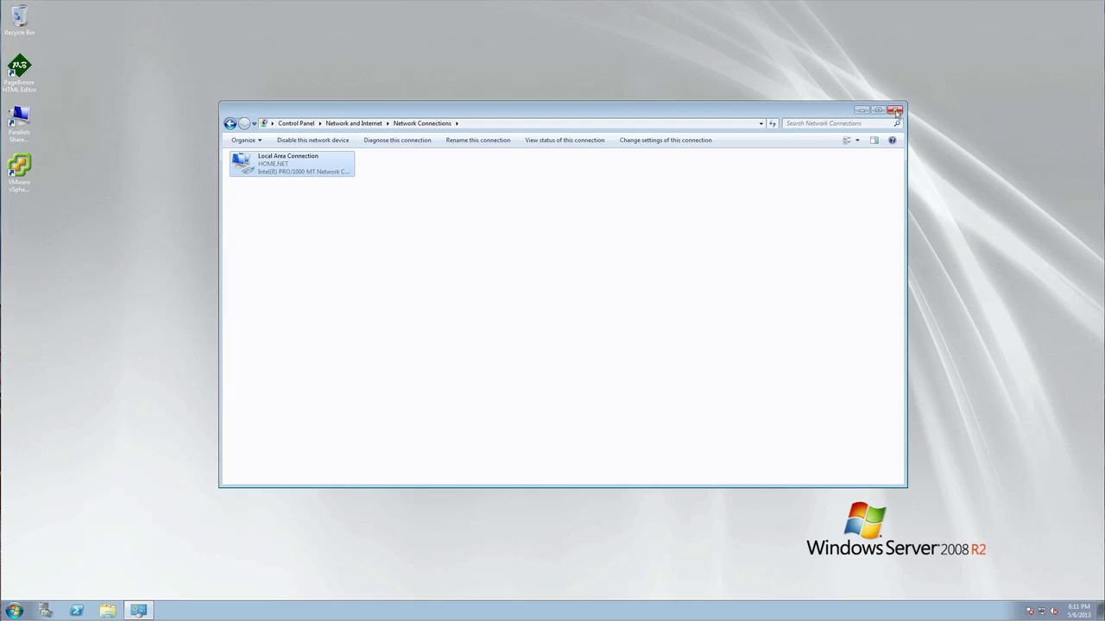
left_click(895, 111)
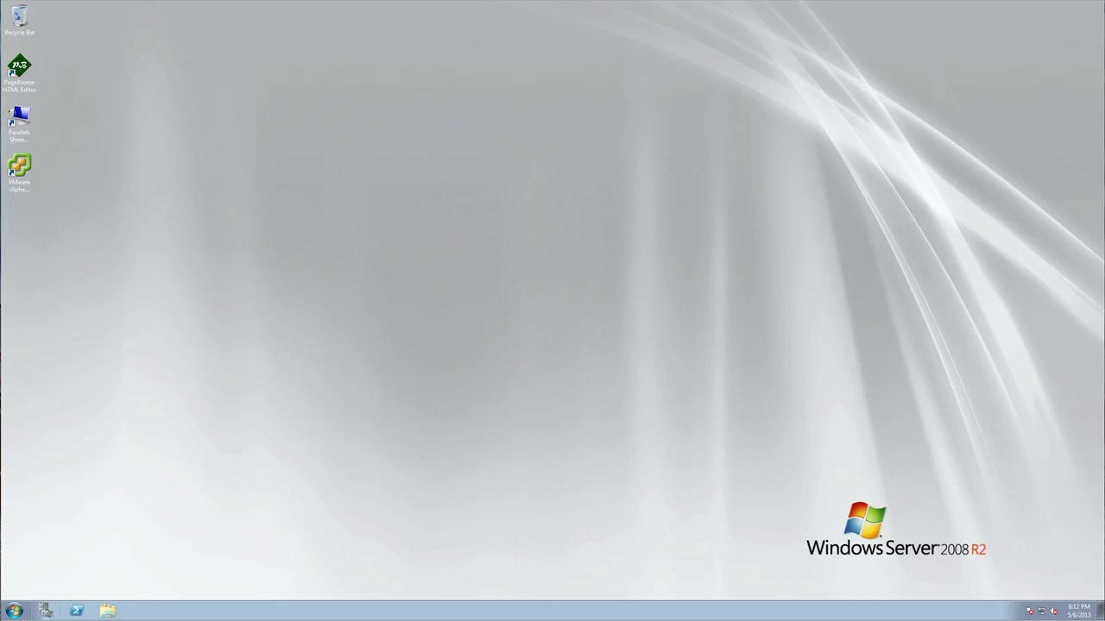
Reopen Server Manager, go to Roles > Web Server (IIS) > IIS Manager, and expand SERVER1.
left_click(45, 612)
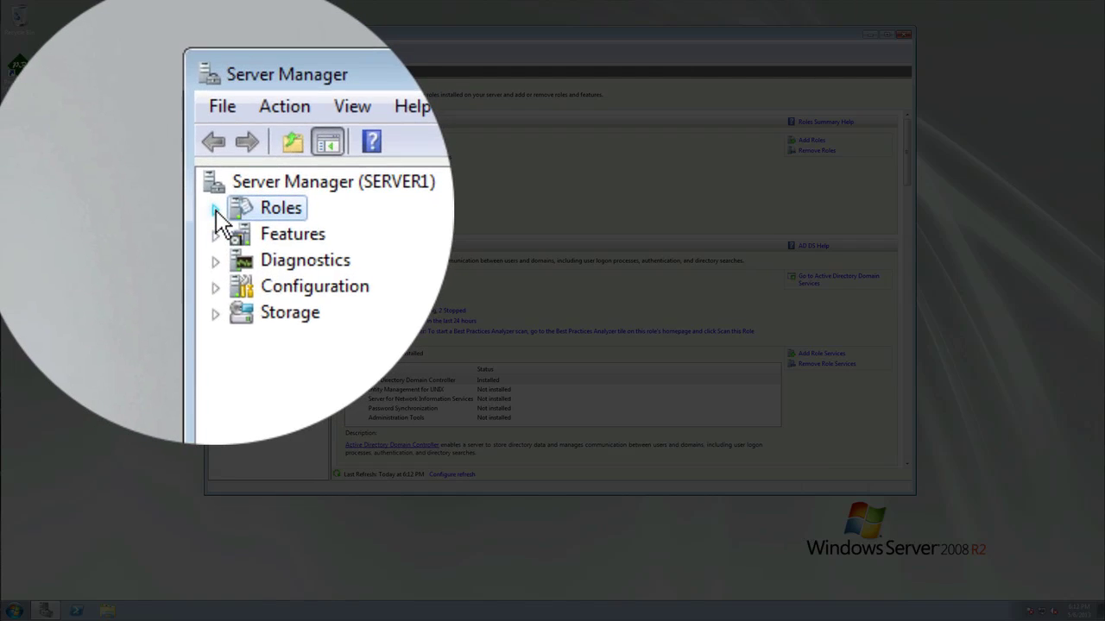
left_click(216, 209)
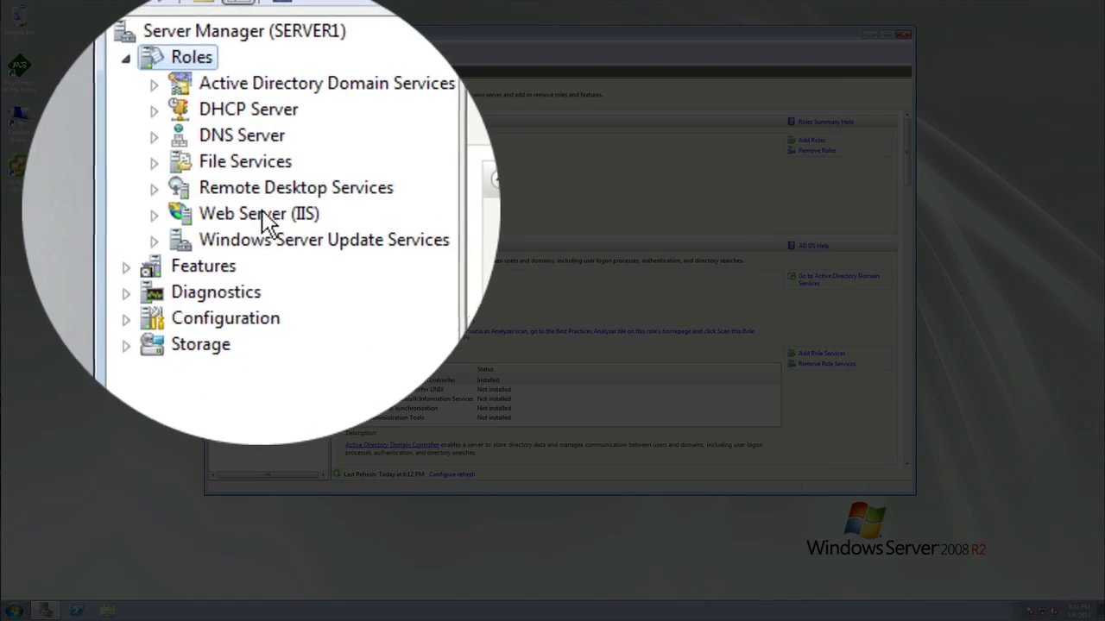
left_click(225, 212)
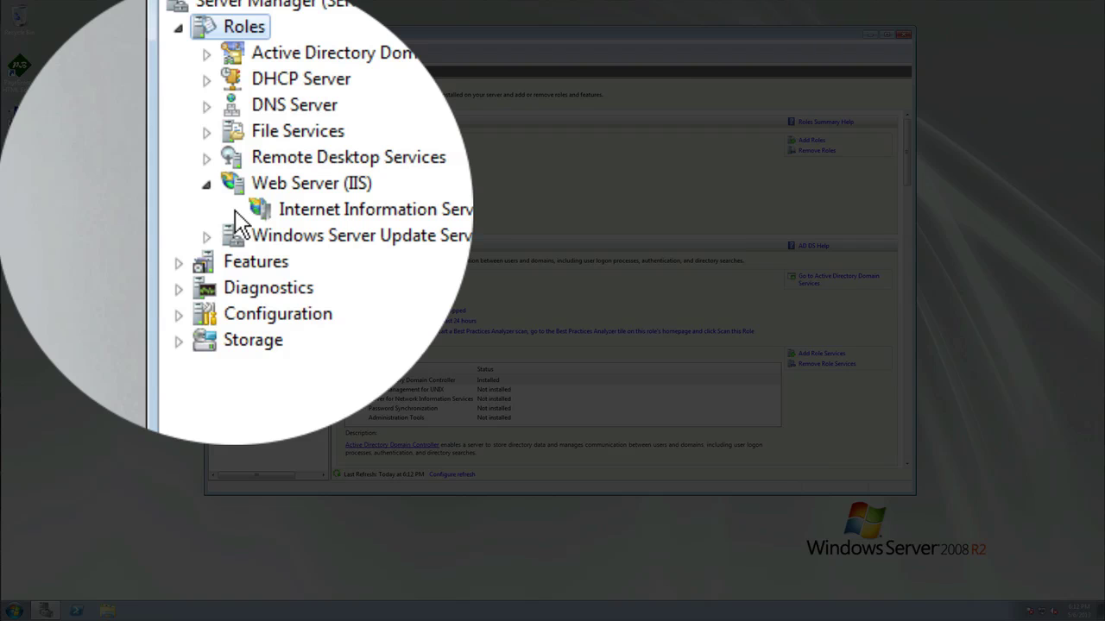
left_click(236, 209)
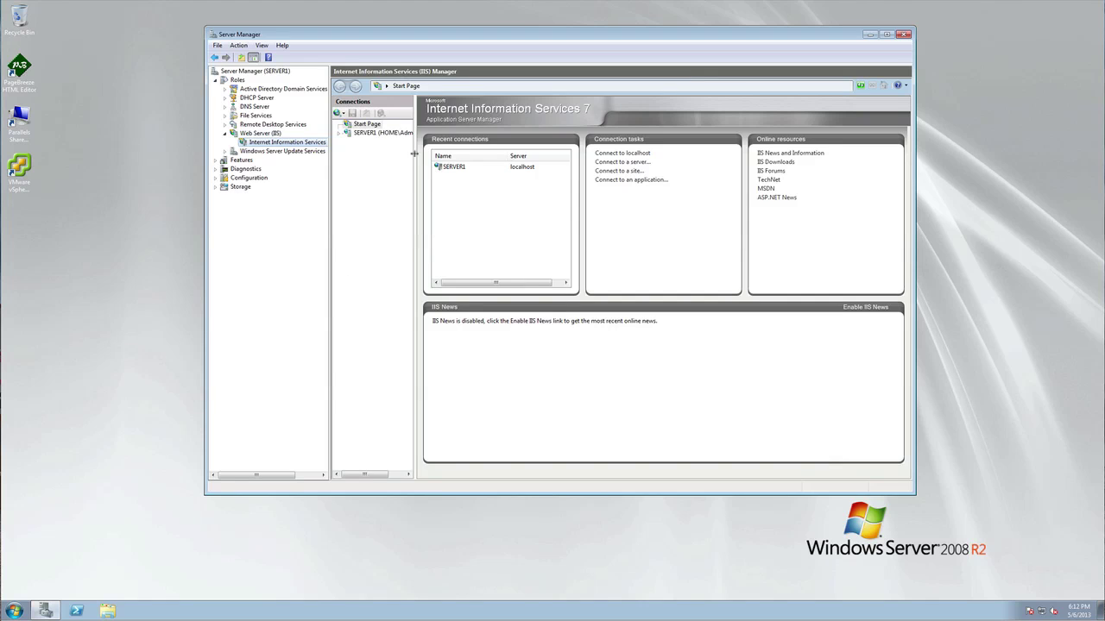
left_click_drag(414, 159, 485, 161)
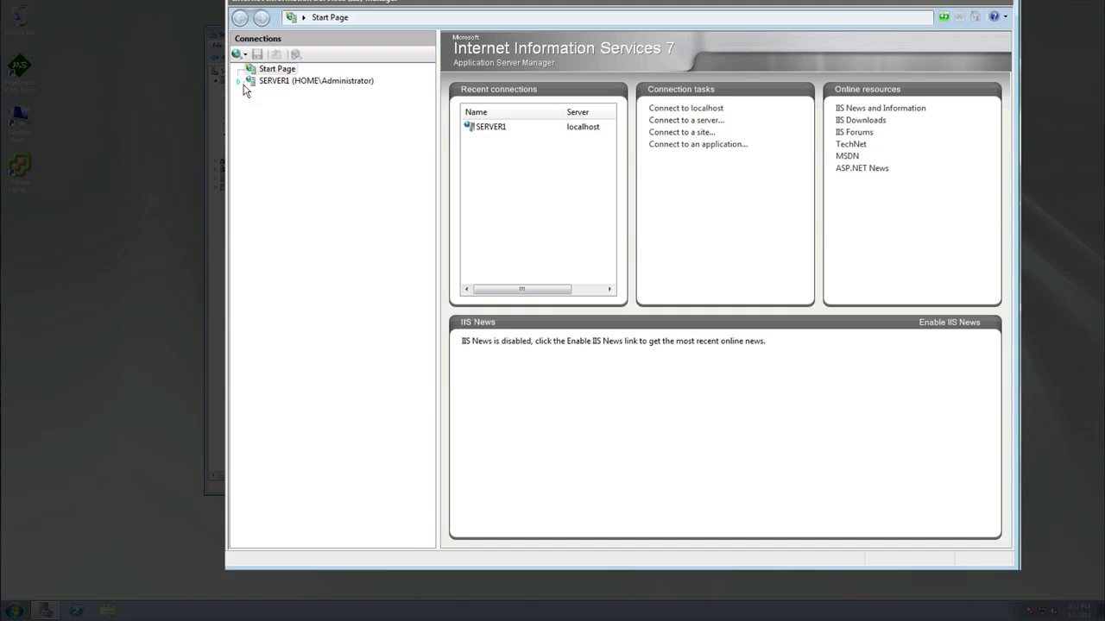
left_click(339, 133)
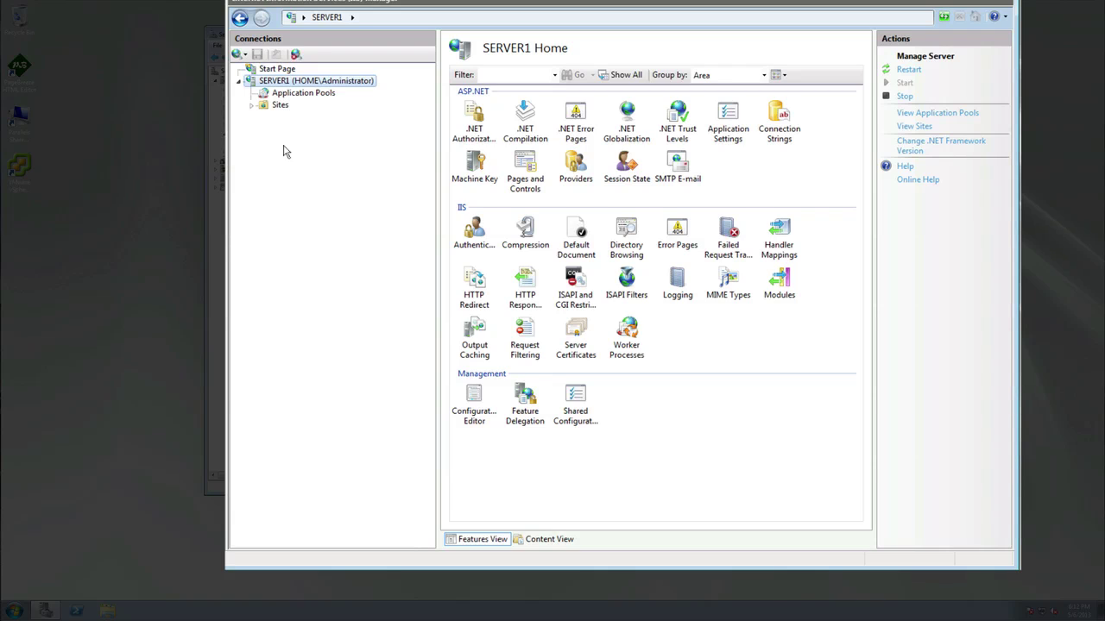
Expand Default Web Site's applications and view the Sites list with its *:80 and *:443 bindings.
left_click(251, 107)
left_click(293, 120)
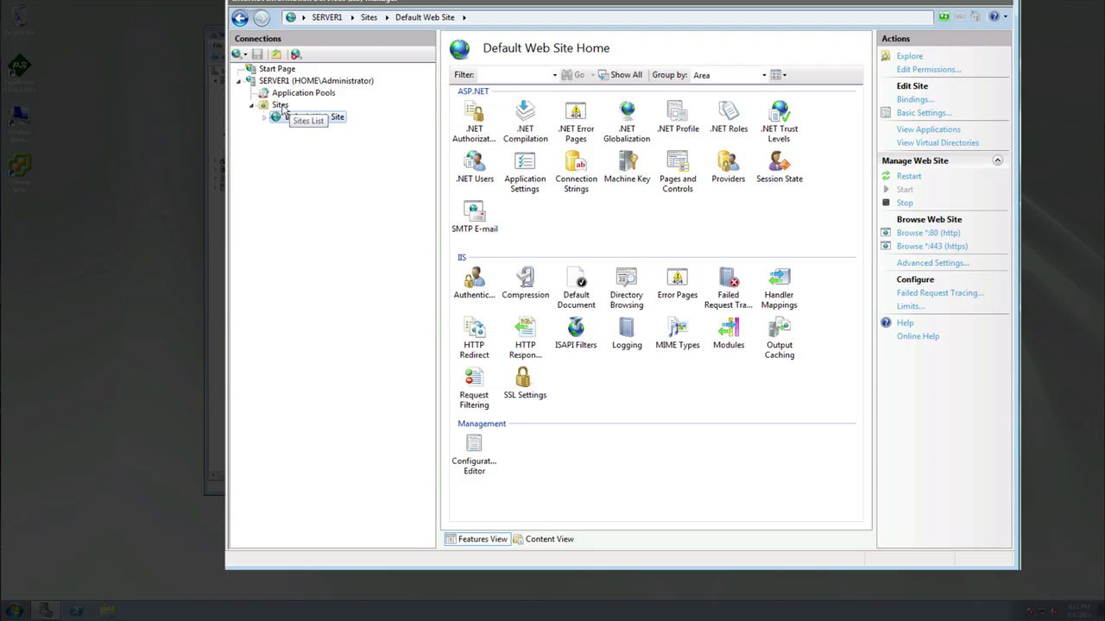
left_click(280, 106)
left_click(290, 119)
left_click(264, 119)
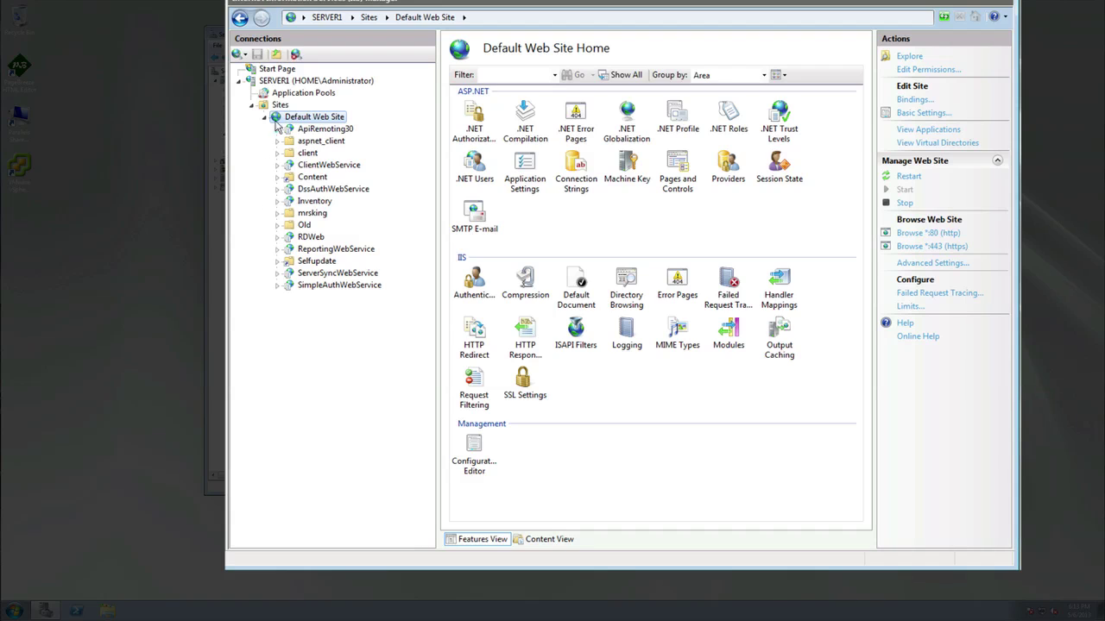
left_click(280, 105)
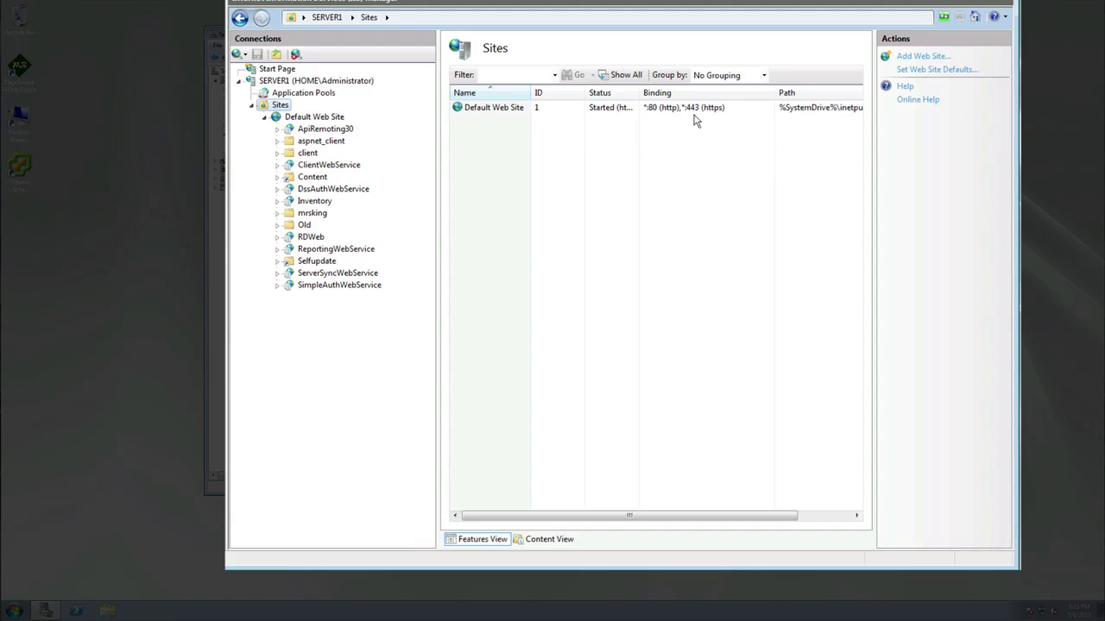
Open Default Web Site's bindings and set the http port 80 binding to 192.168.1.10.
left_click(505, 113)
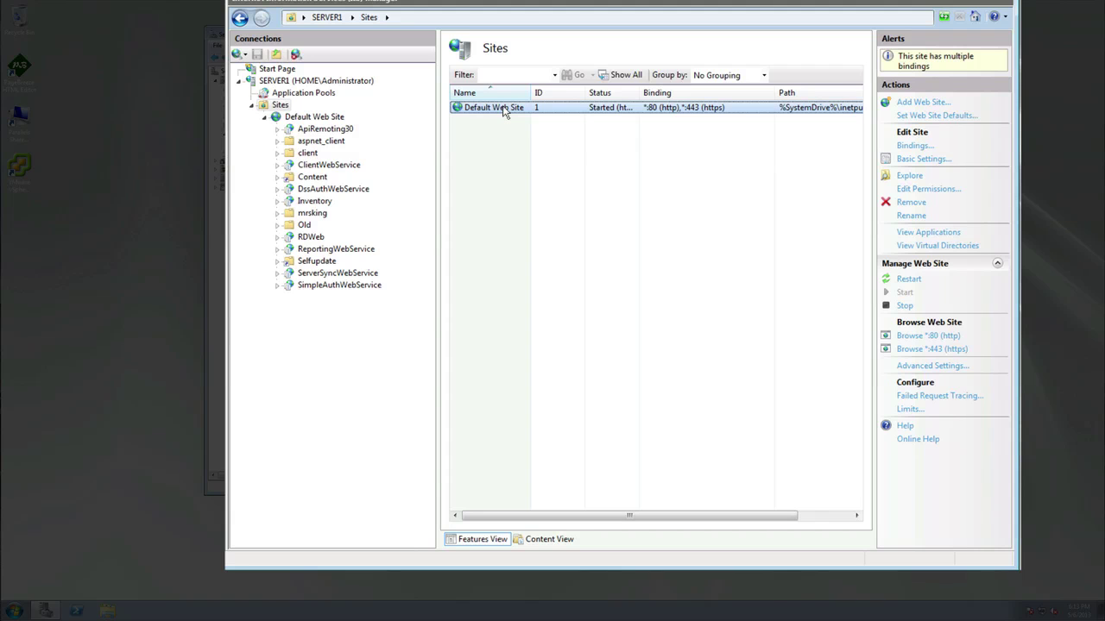
right_click(505, 111)
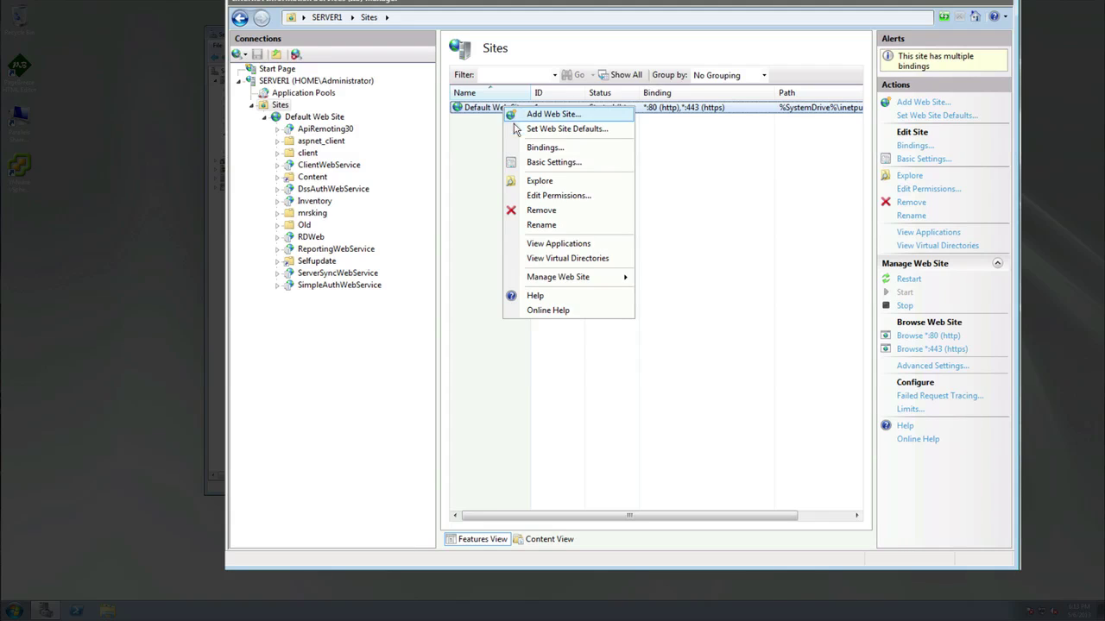
left_click(523, 148)
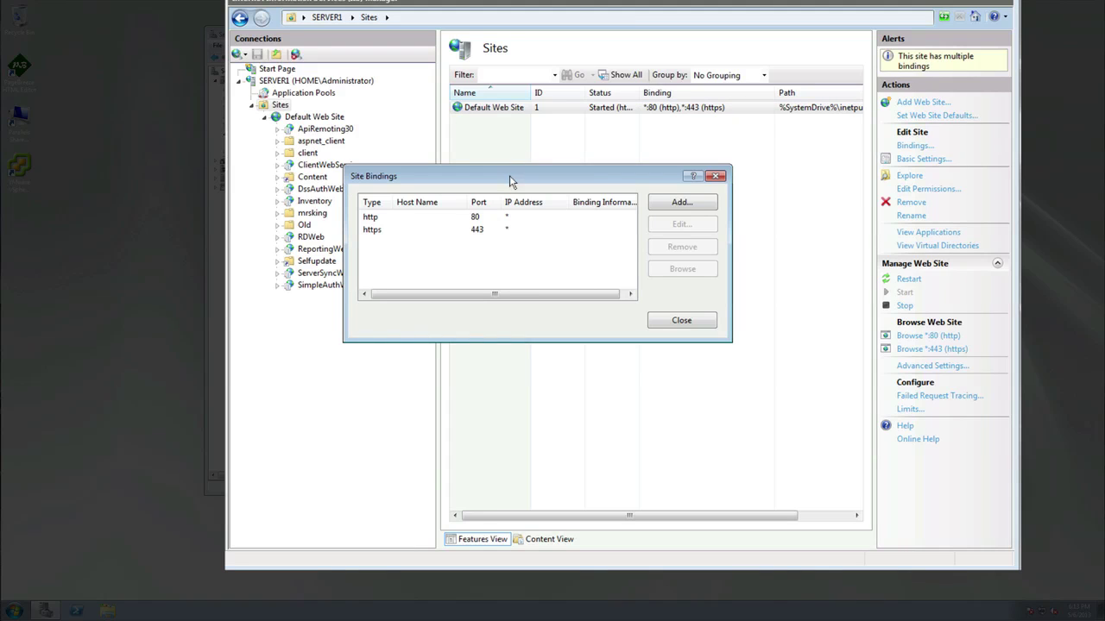
left_click_drag(509, 180, 566, 167)
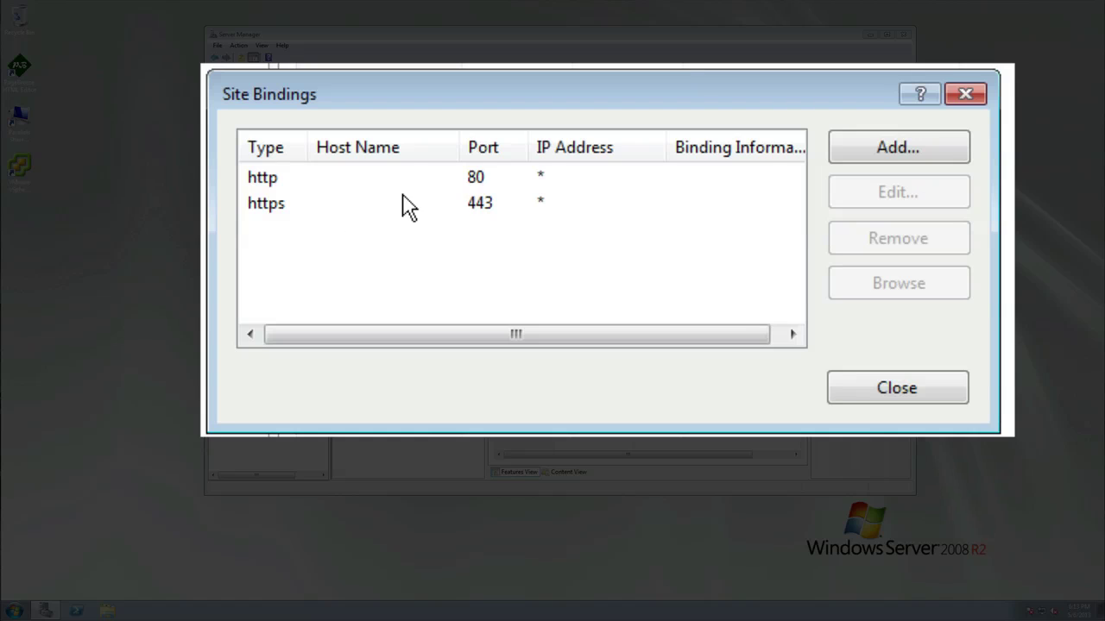
left_click(545, 174)
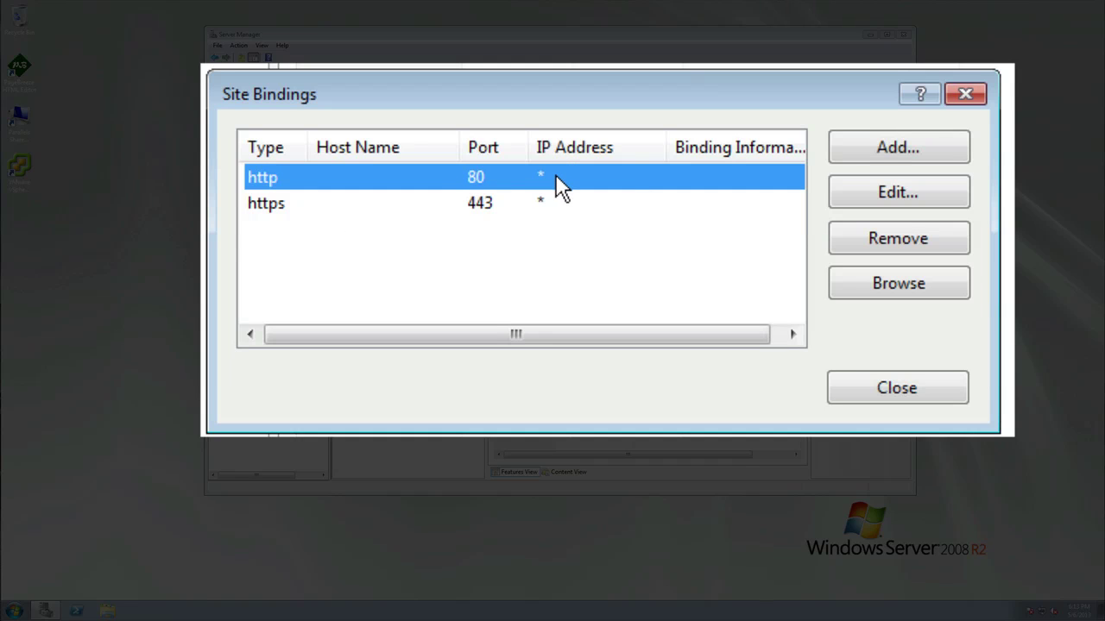
left_click(870, 197)
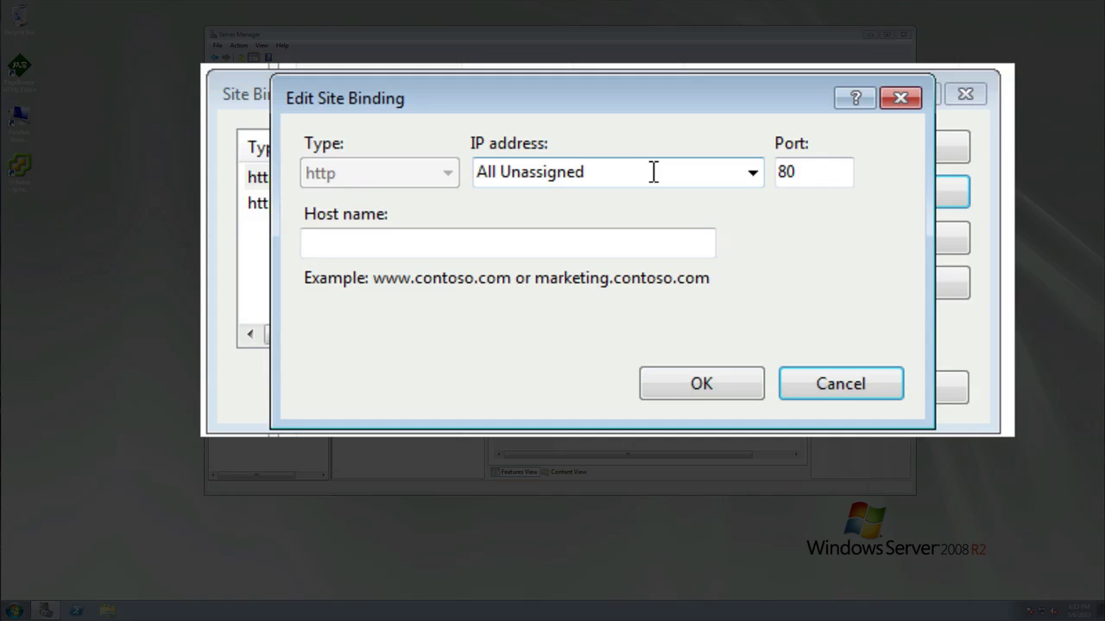
left_click(752, 175)
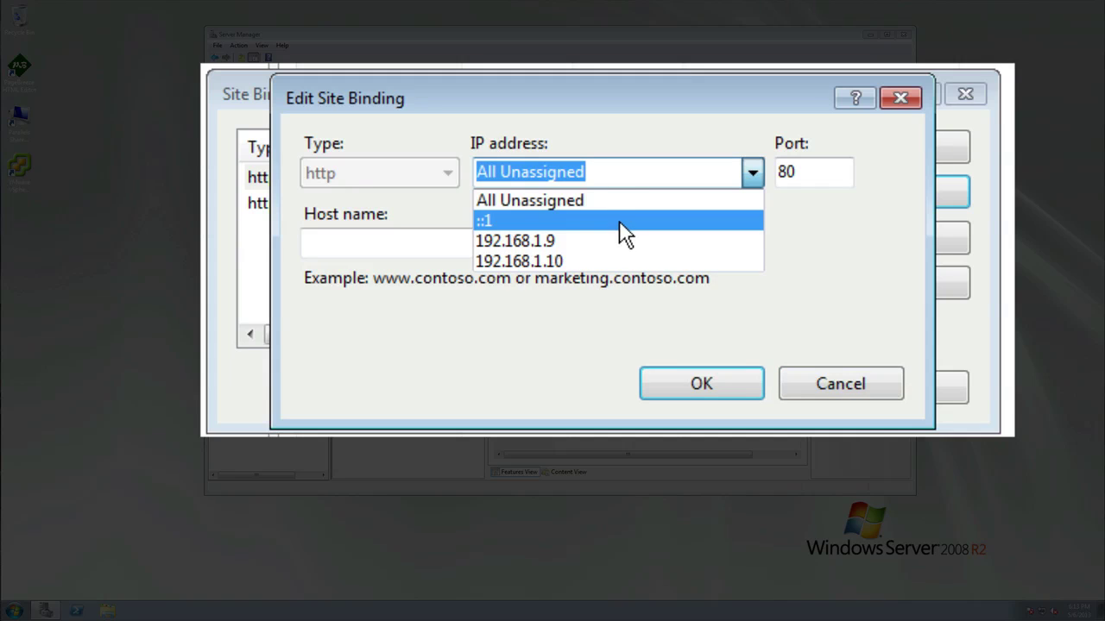
left_click(562, 260)
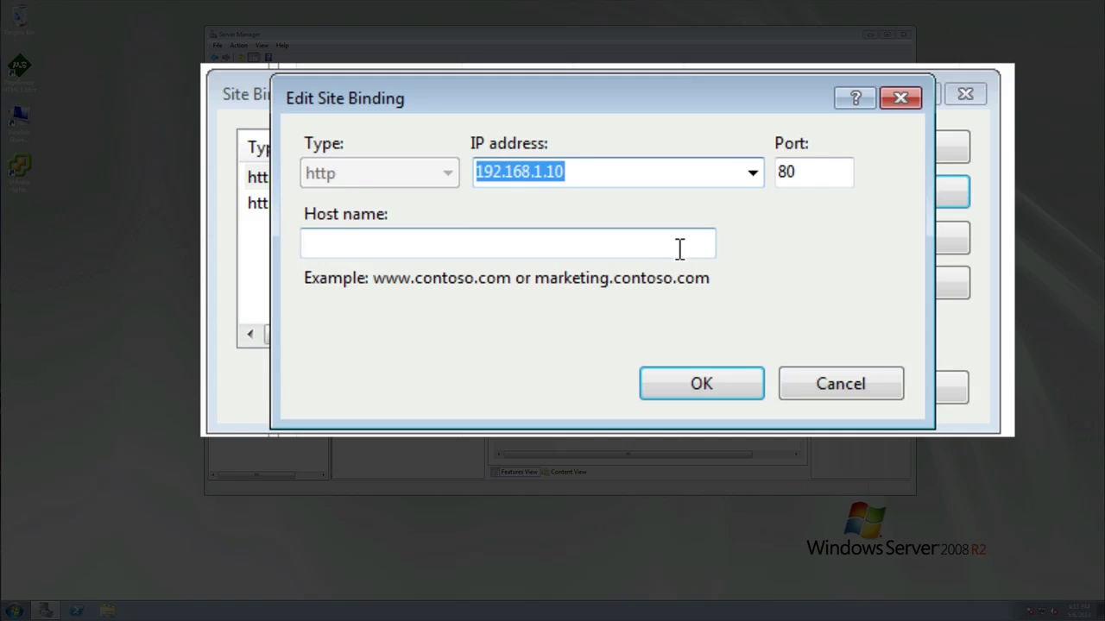
left_click(701, 381)
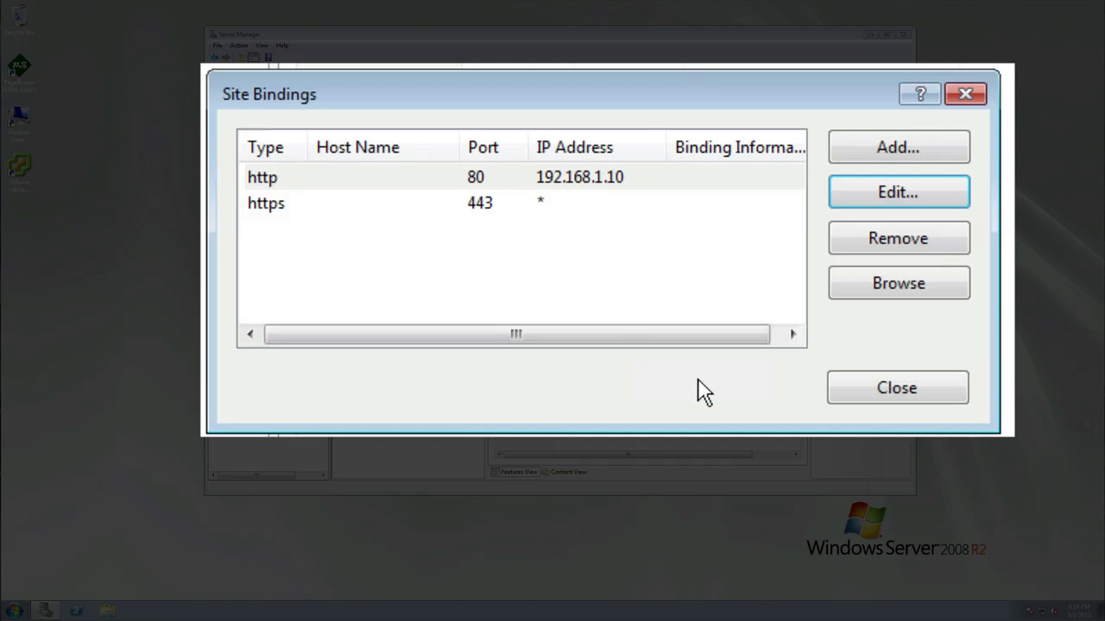
Set the https port 443 binding's IP address to 192.168.1.10 as well.
left_click(489, 204)
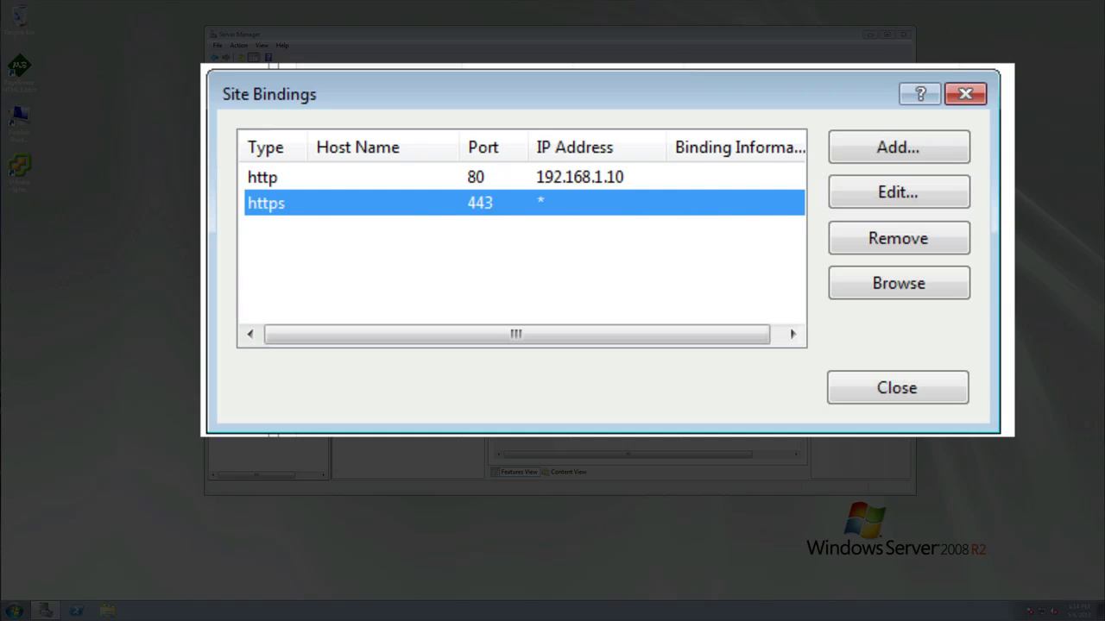
left_click(867, 193)
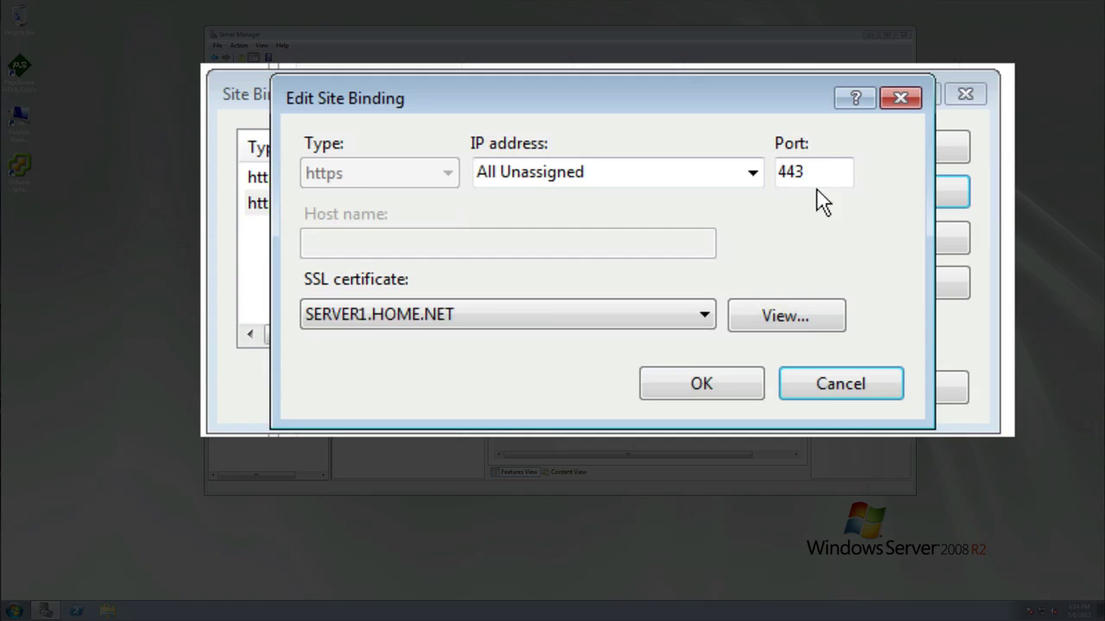
left_click(749, 178)
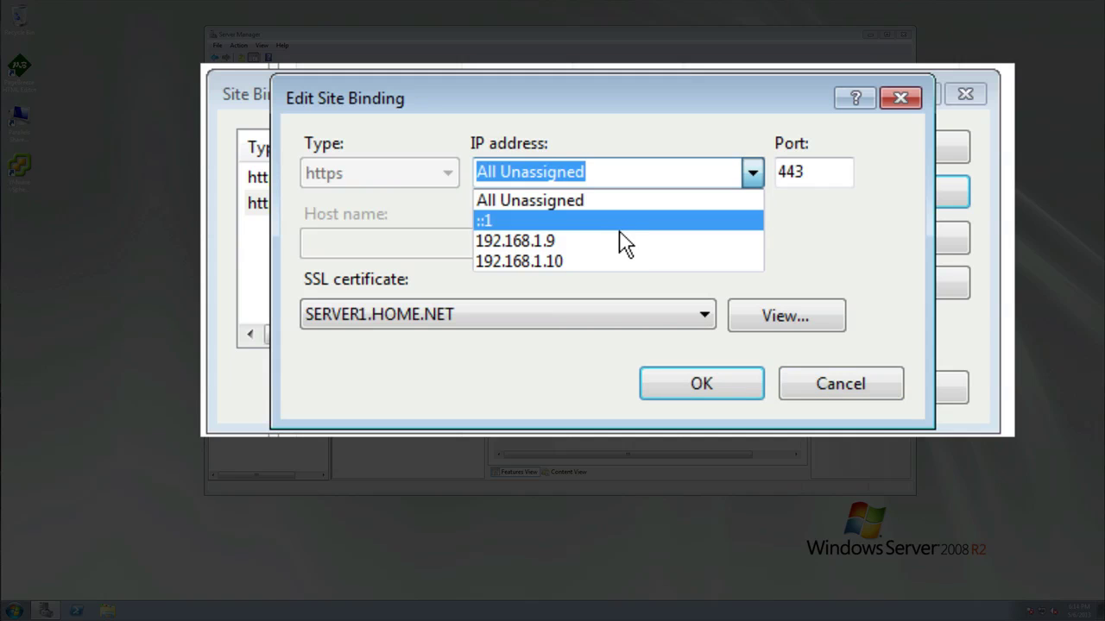
left_click(609, 266)
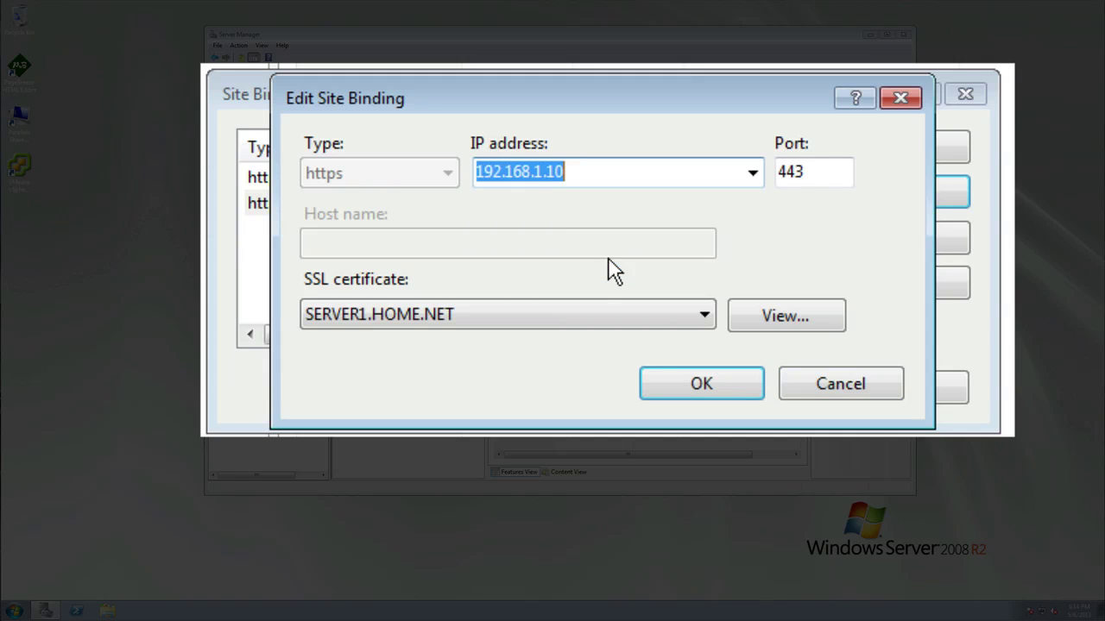
left_click(675, 388)
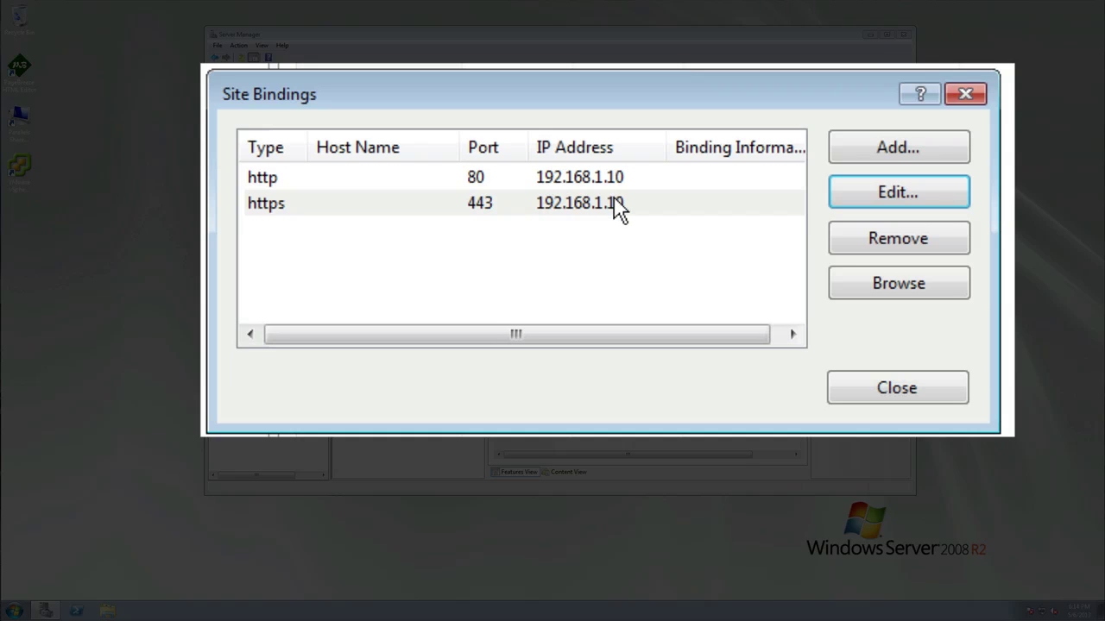
Close Site Bindings, deselect Default Web Site, and bring up the Sites list context menu.
left_click(867, 387)
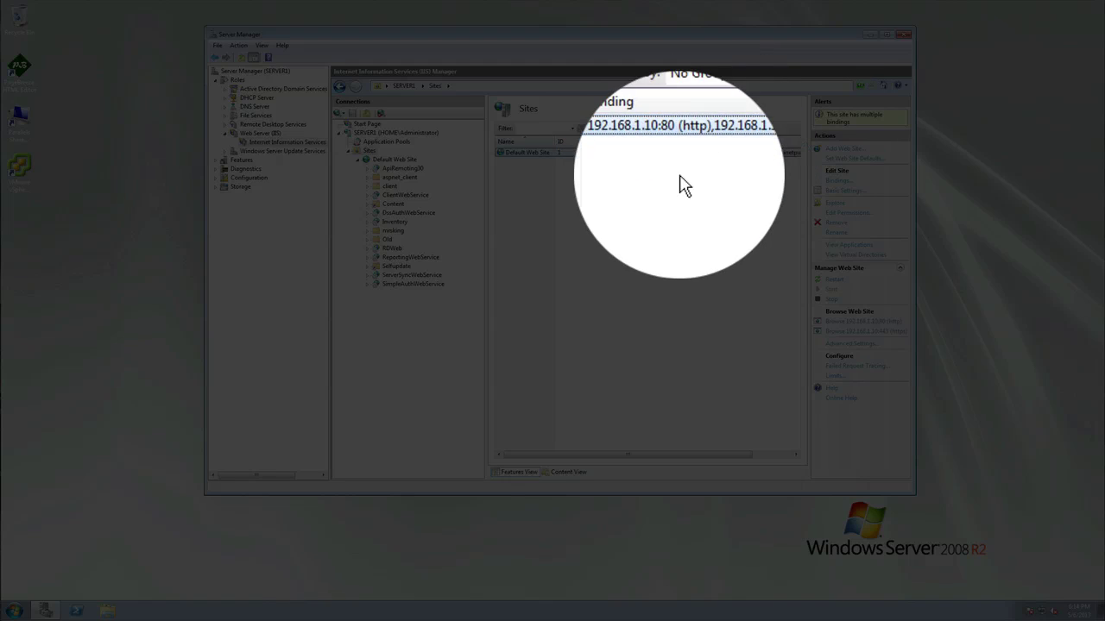
left_click(539, 207)
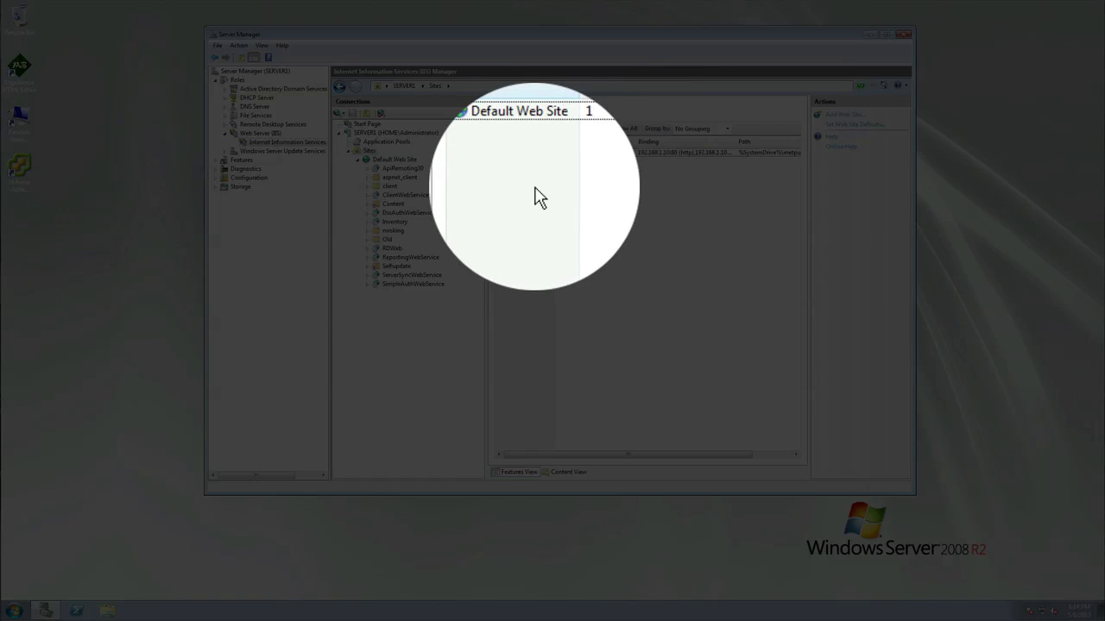
right_click(539, 193)
Start a new web site named DogFood and browse for its physical path.
left_click(544, 200)
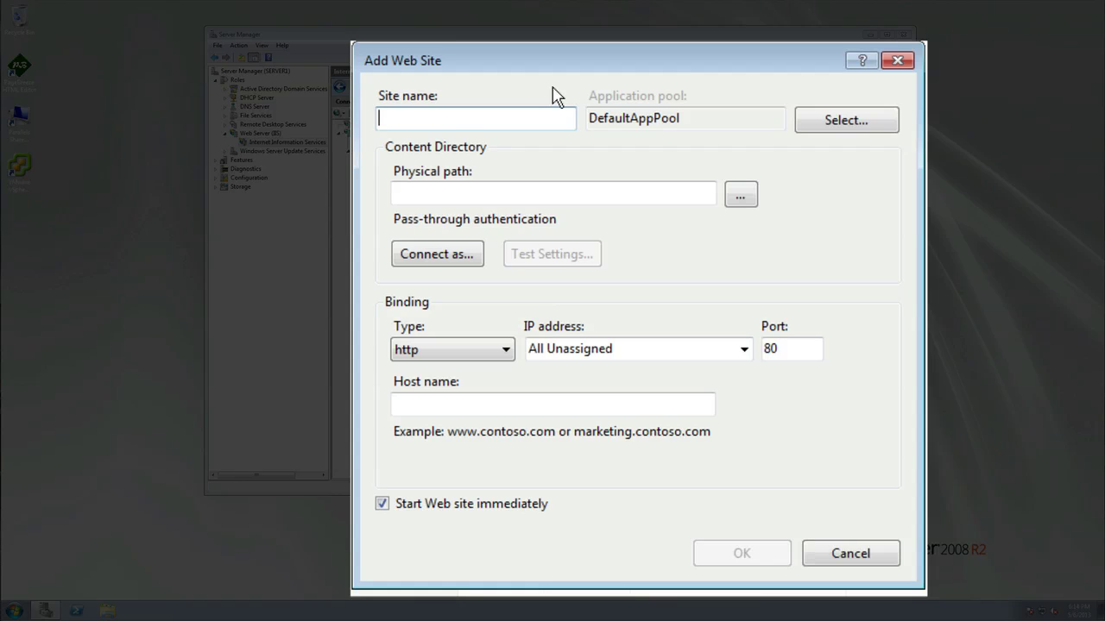
type("Dog")
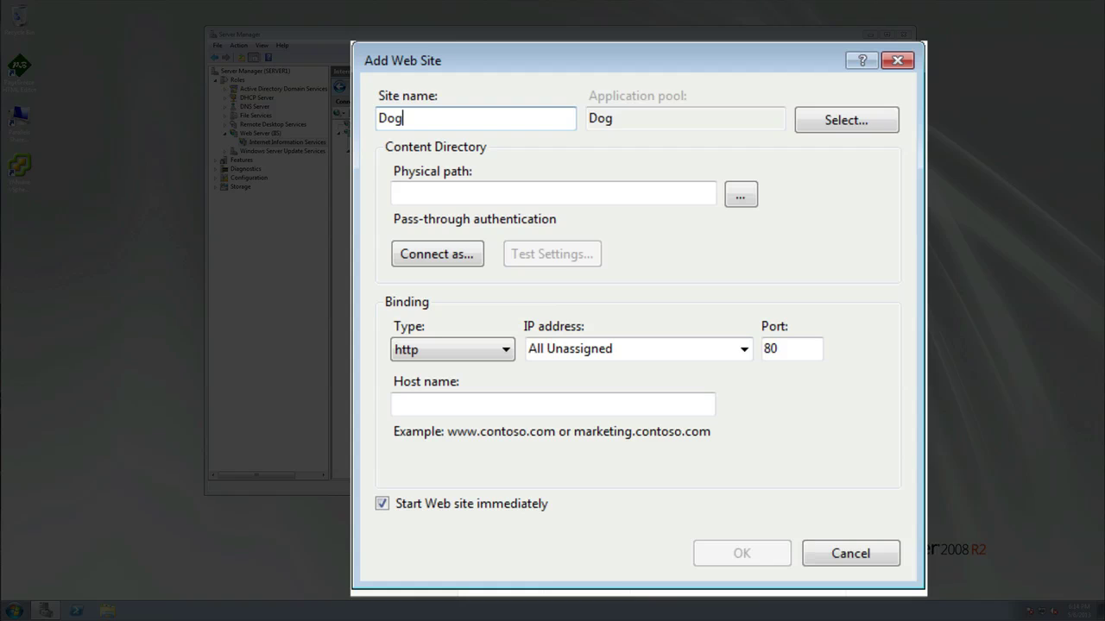
type("Food")
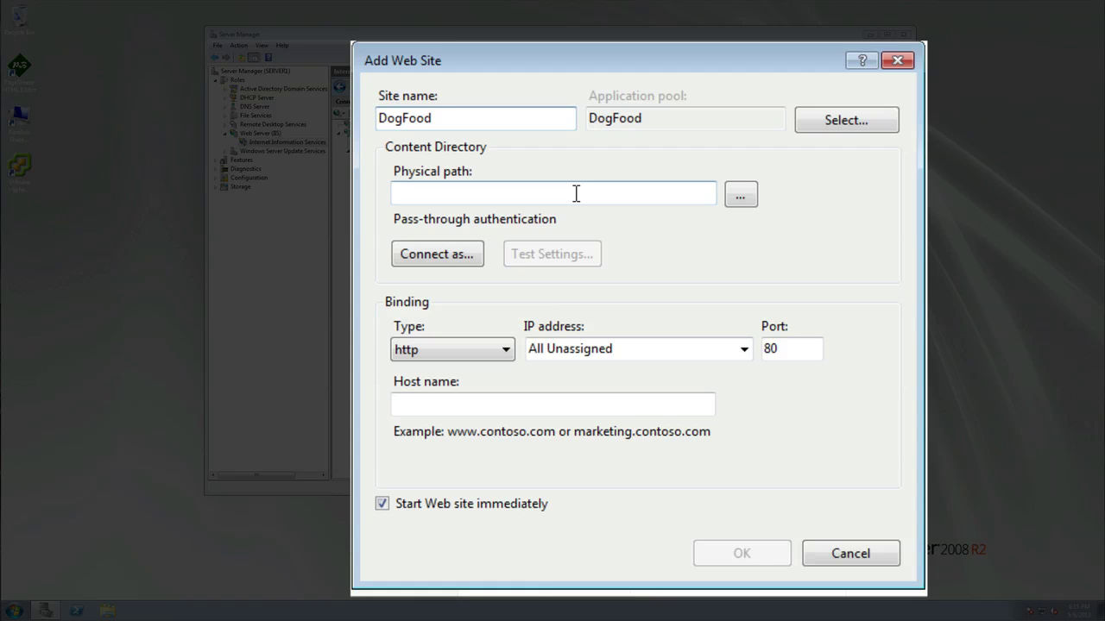
left_click(745, 197)
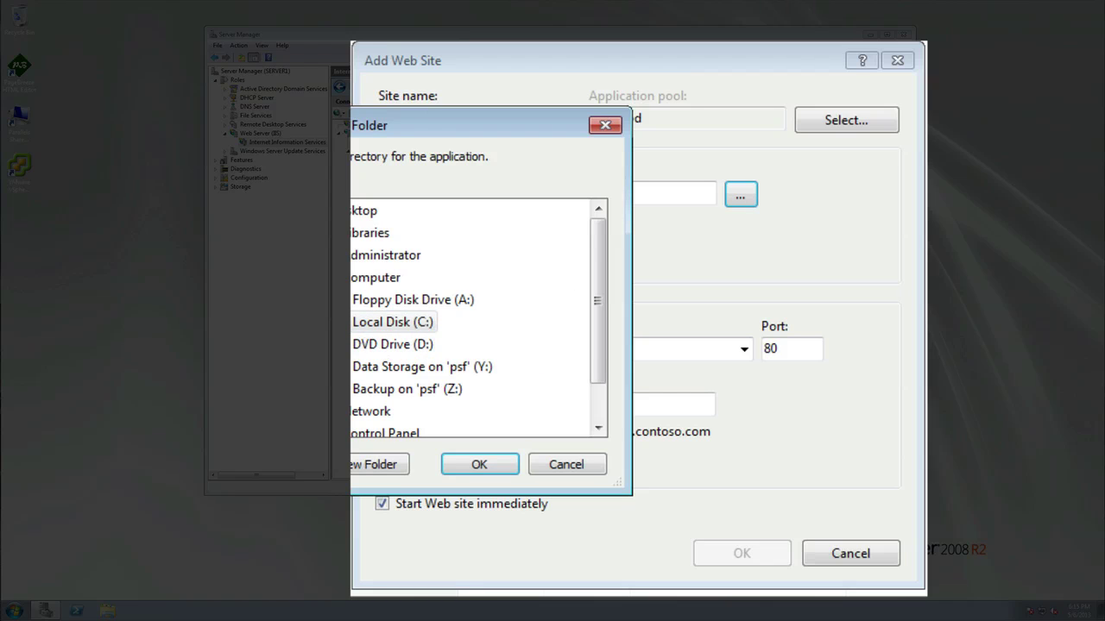
Create a DogFood folder under C:\inetpub and use it as the site's physical path.
left_click(327, 322)
left_click(339, 367)
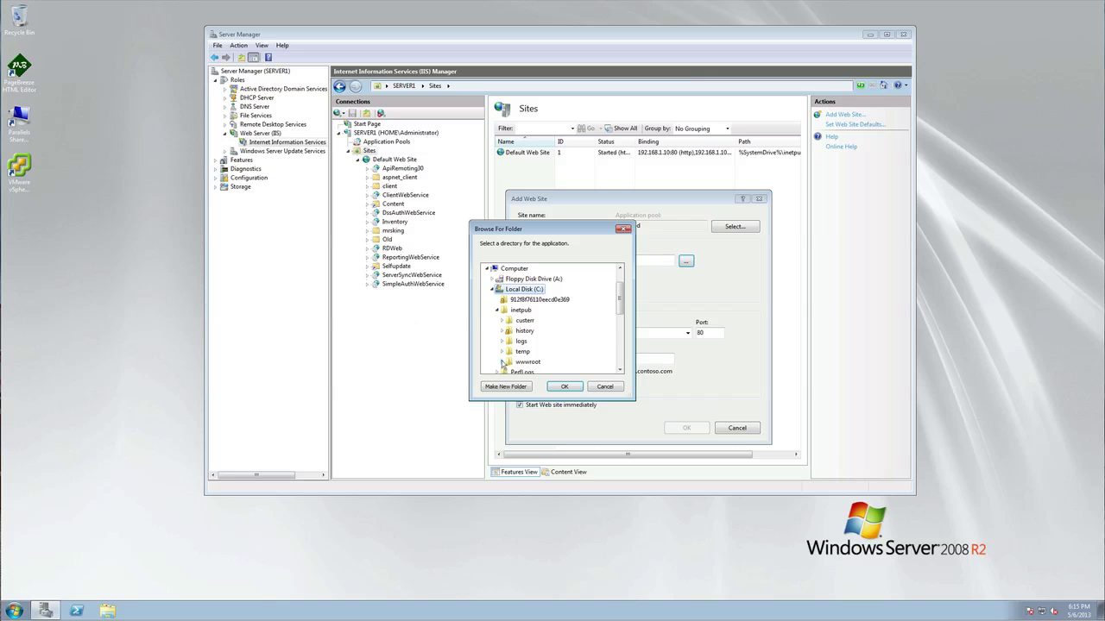
left_click(343, 411)
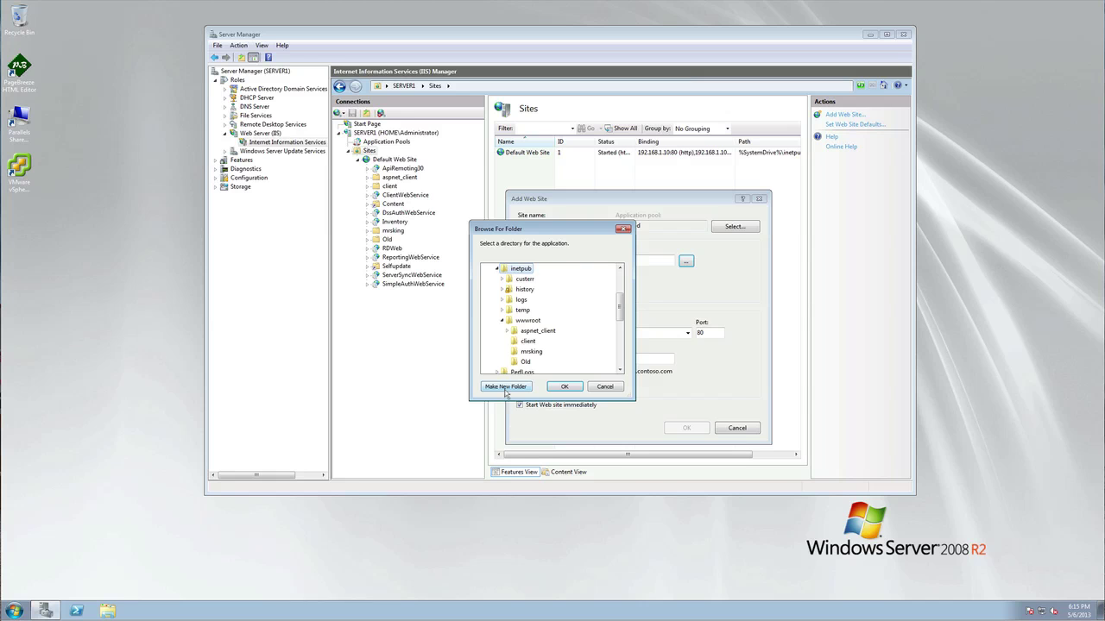
left_click_drag(517, 229, 585, 252)
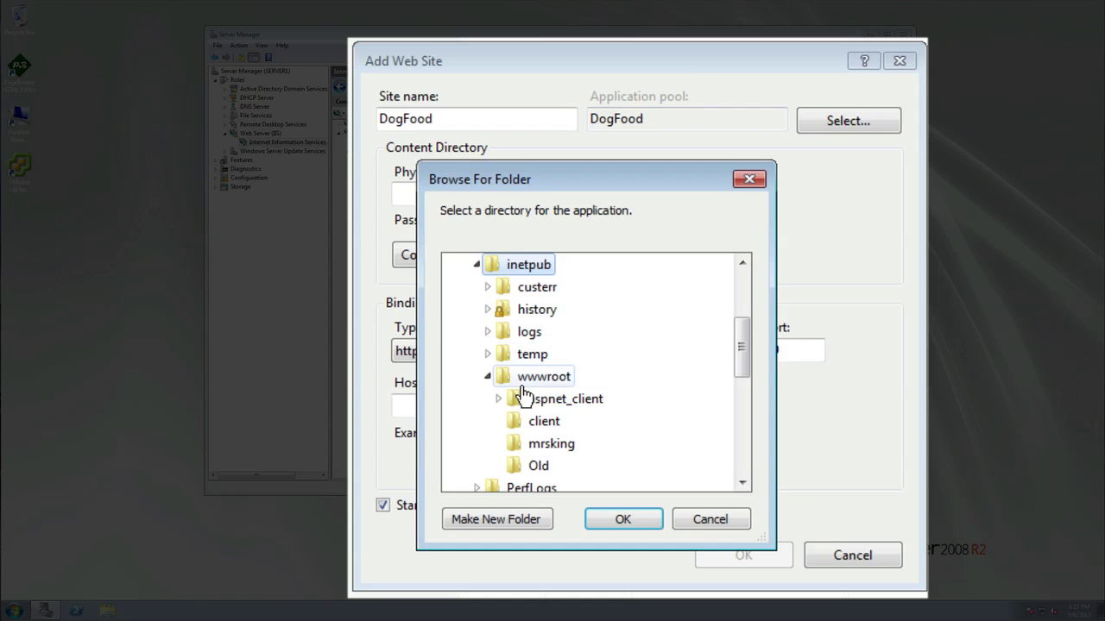
left_click(506, 522)
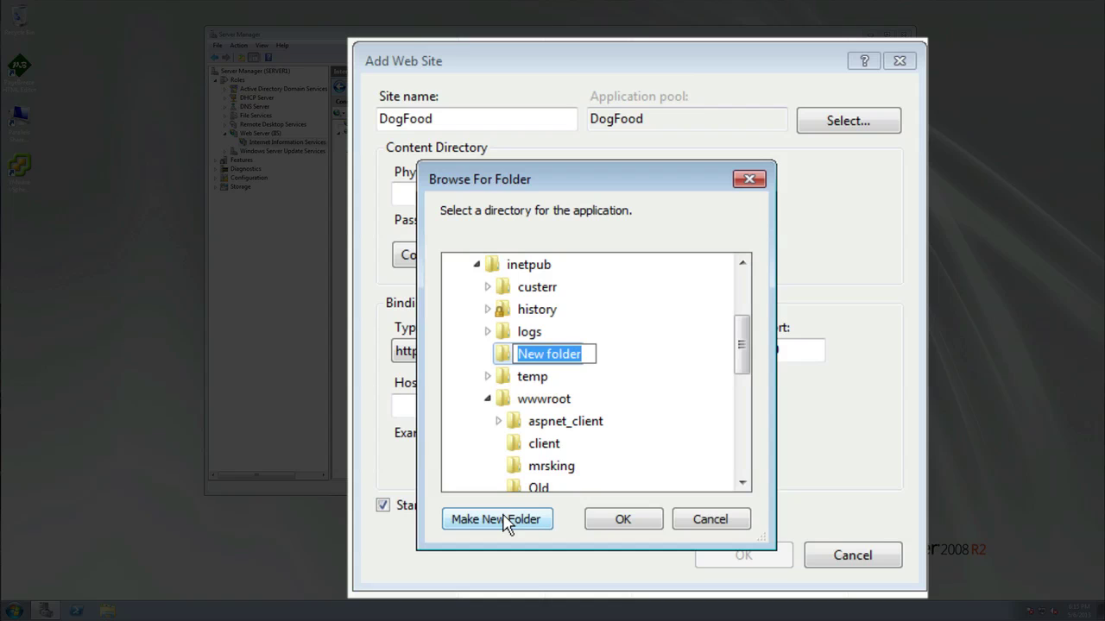
type("DogFood")
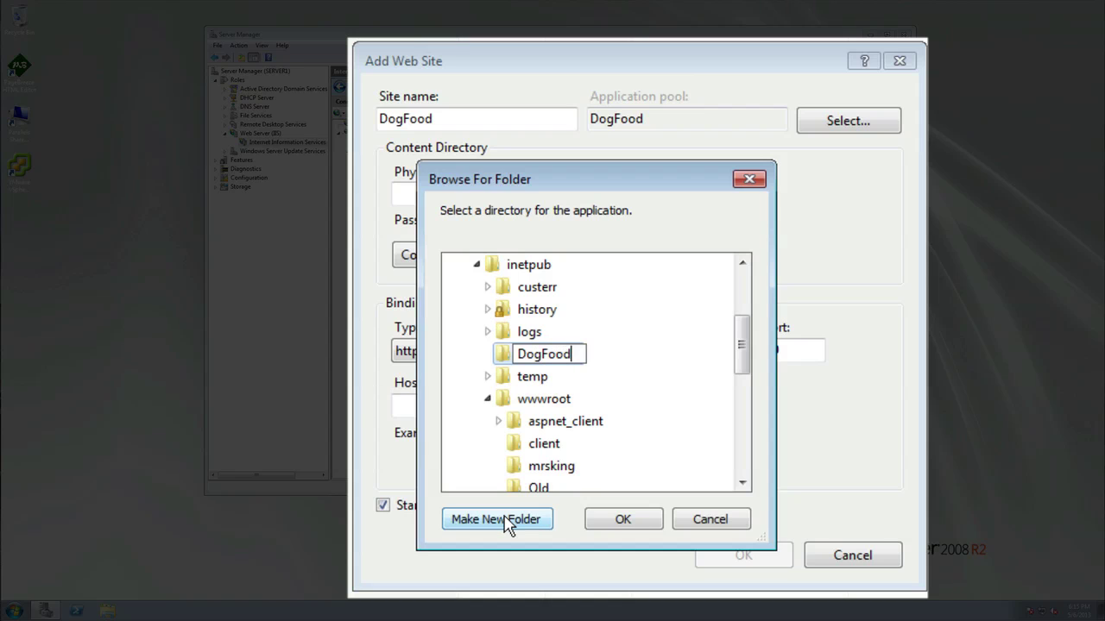
key("Return")
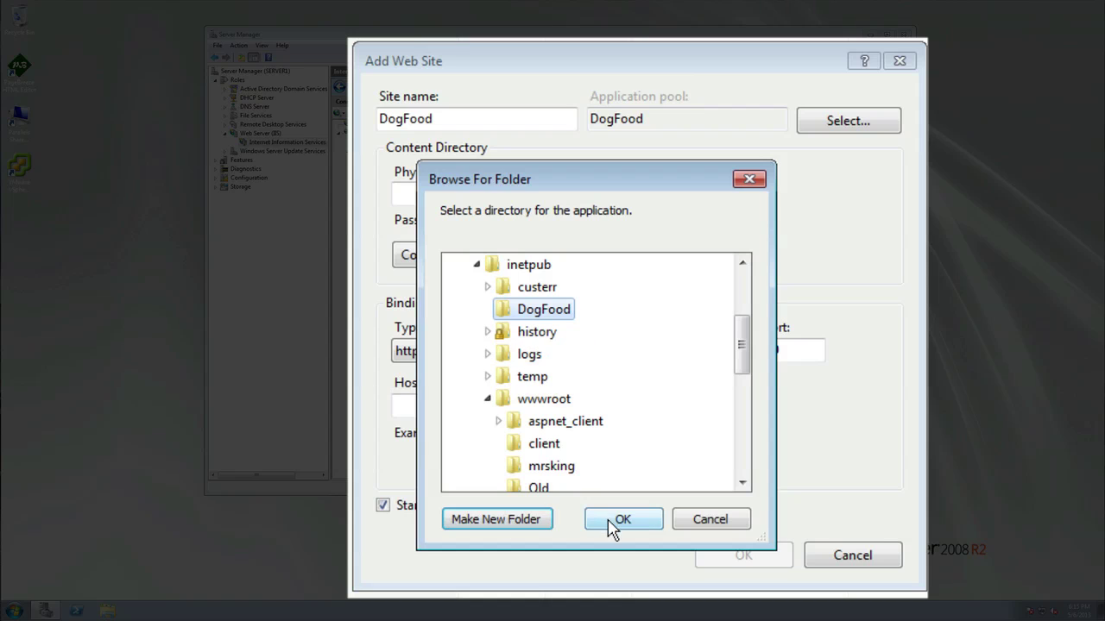
left_click(618, 522)
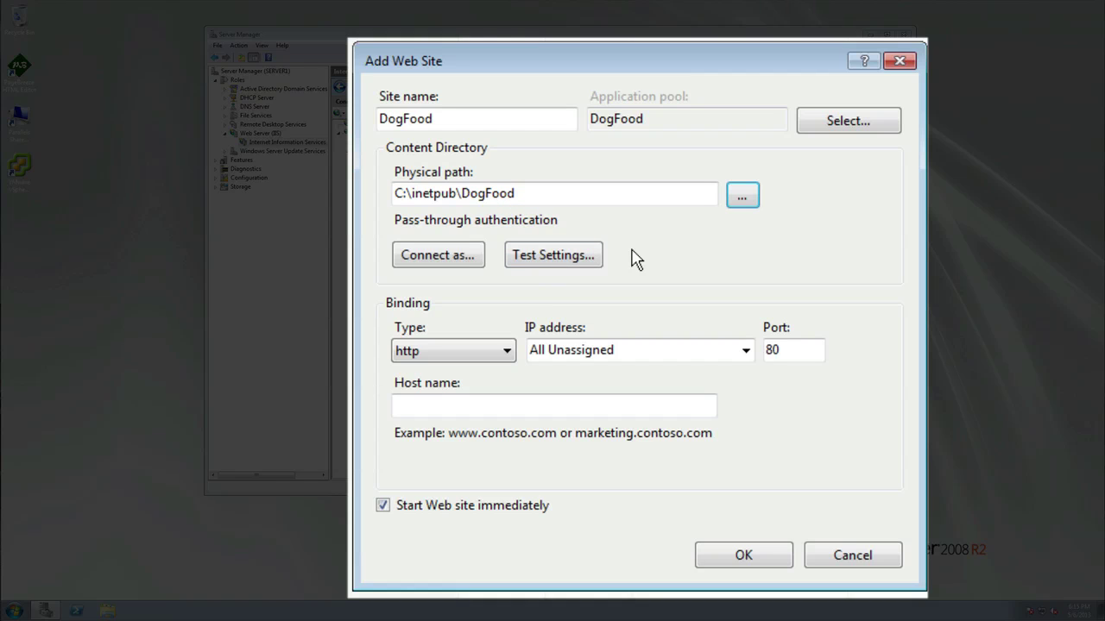
Keep pass-through authentication, bind DogFood to http on 192.168.1.9, and create the site.
left_click(454, 258)
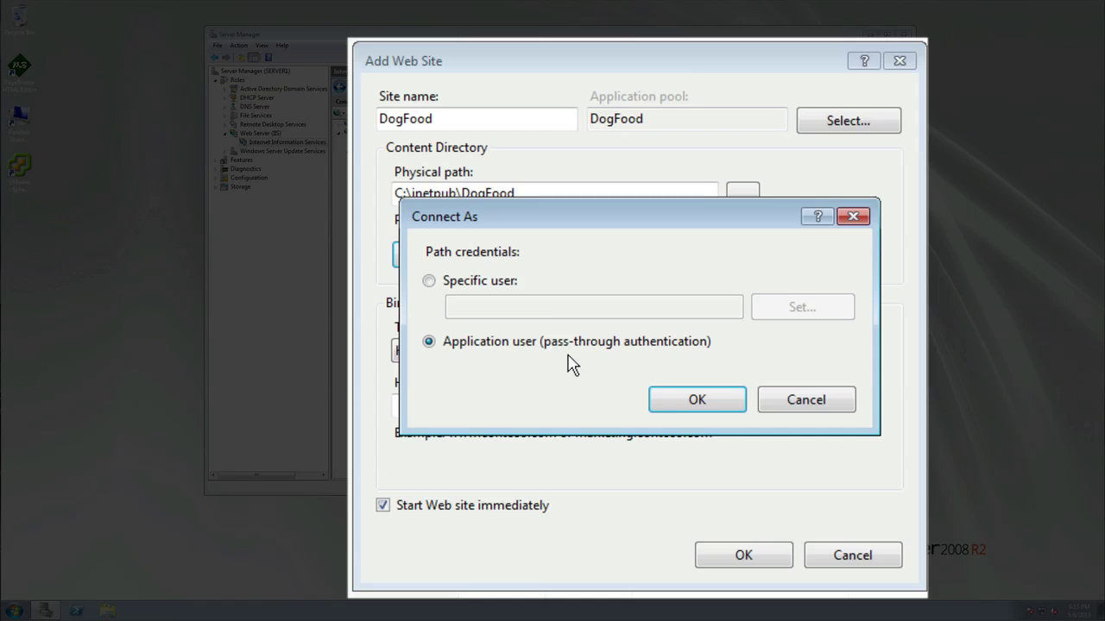
left_click(670, 401)
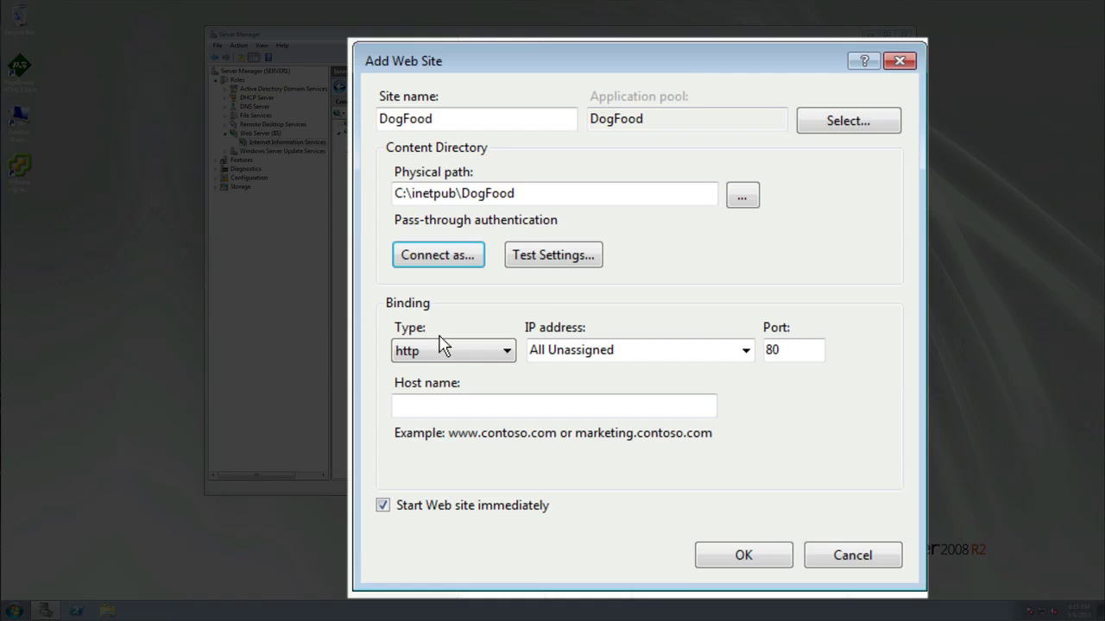
left_click(512, 353)
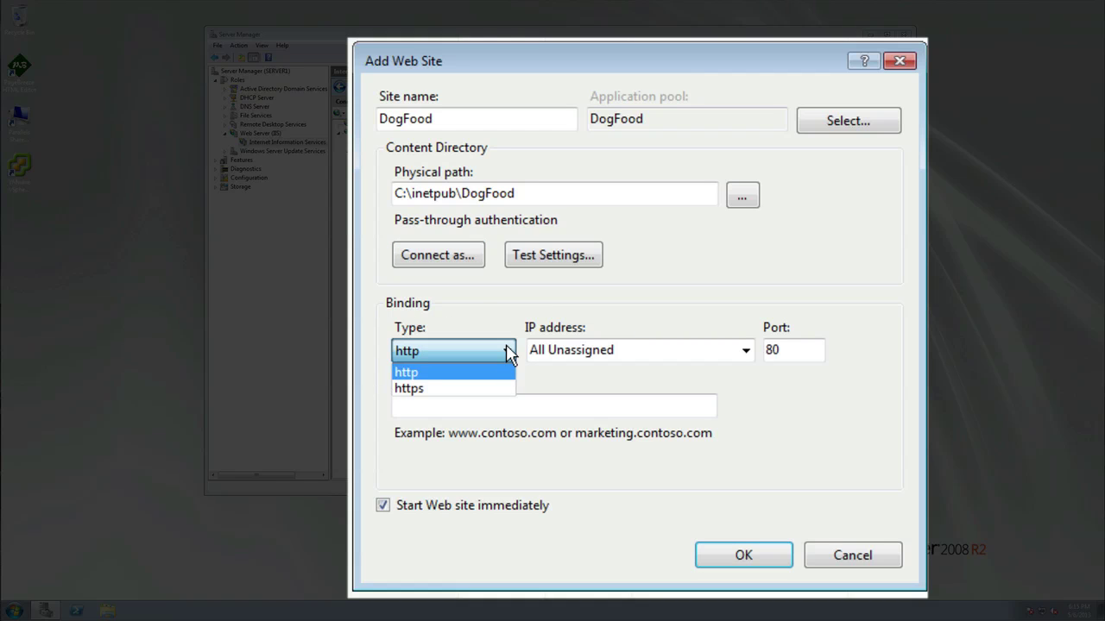
left_click(510, 356)
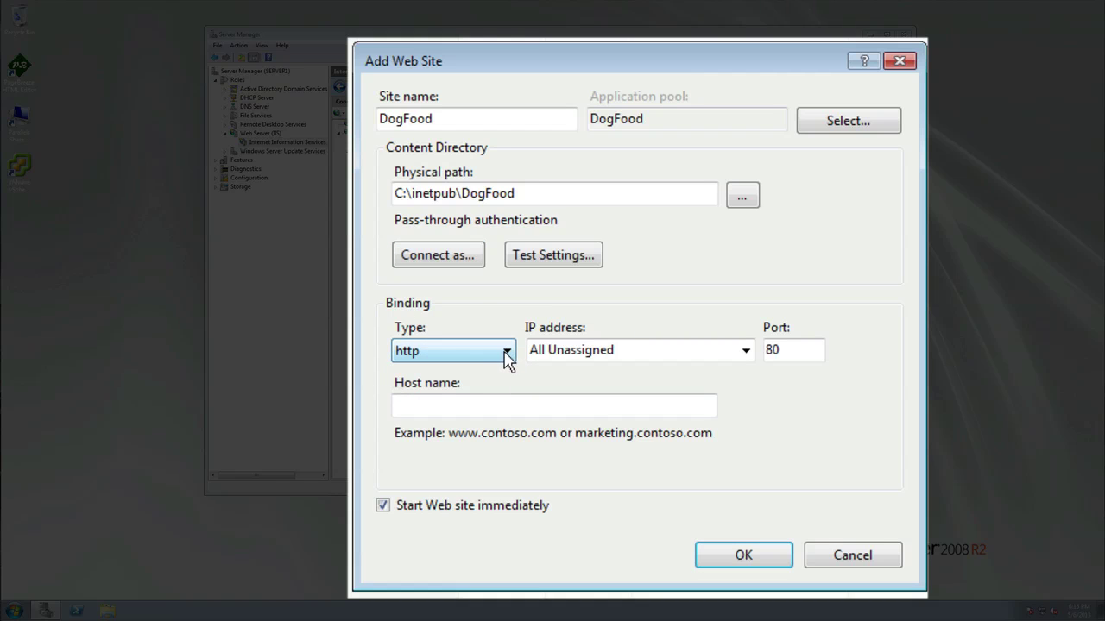
left_click(745, 352)
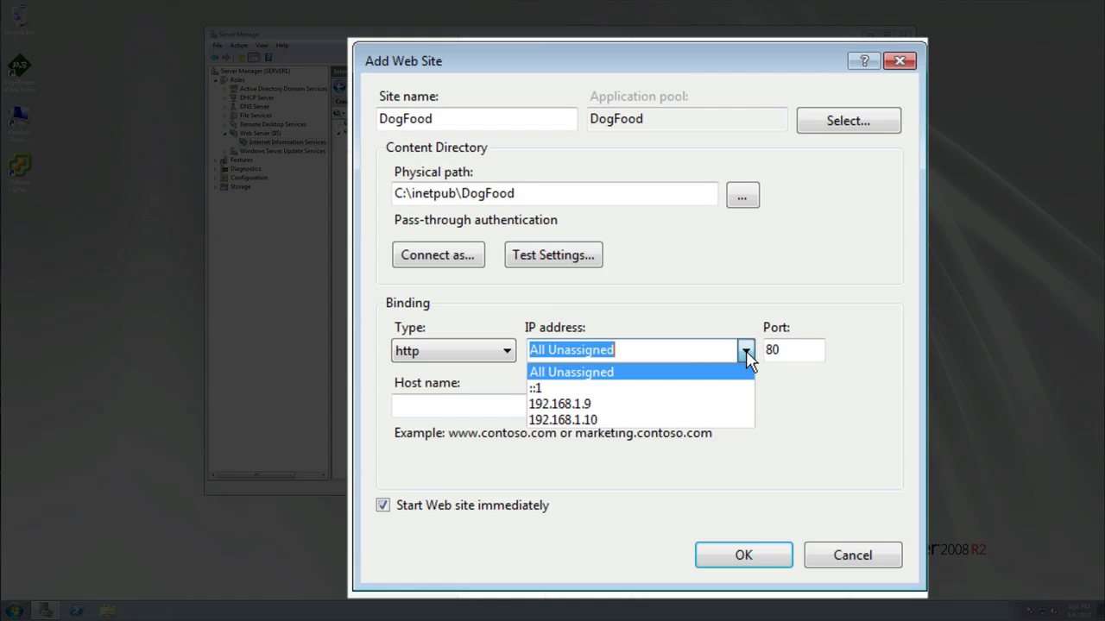
left_click(679, 404)
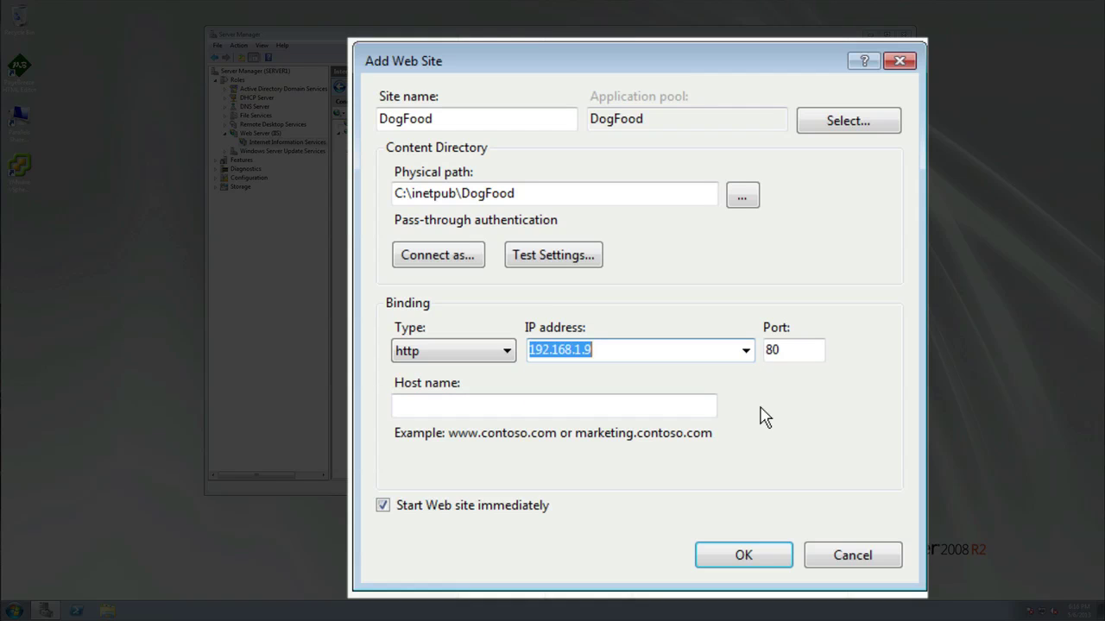
left_click(743, 556)
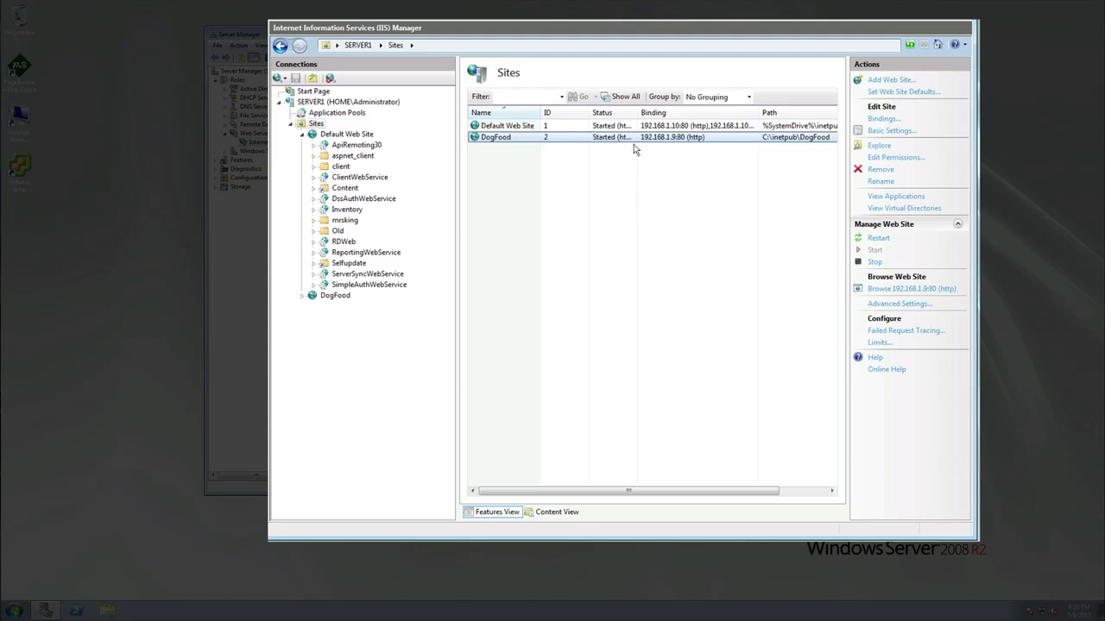
Add an https binding to DogFood on 192.168.1.9 using the SERVER1.HOME.NET certificate.
right_click(613, 138)
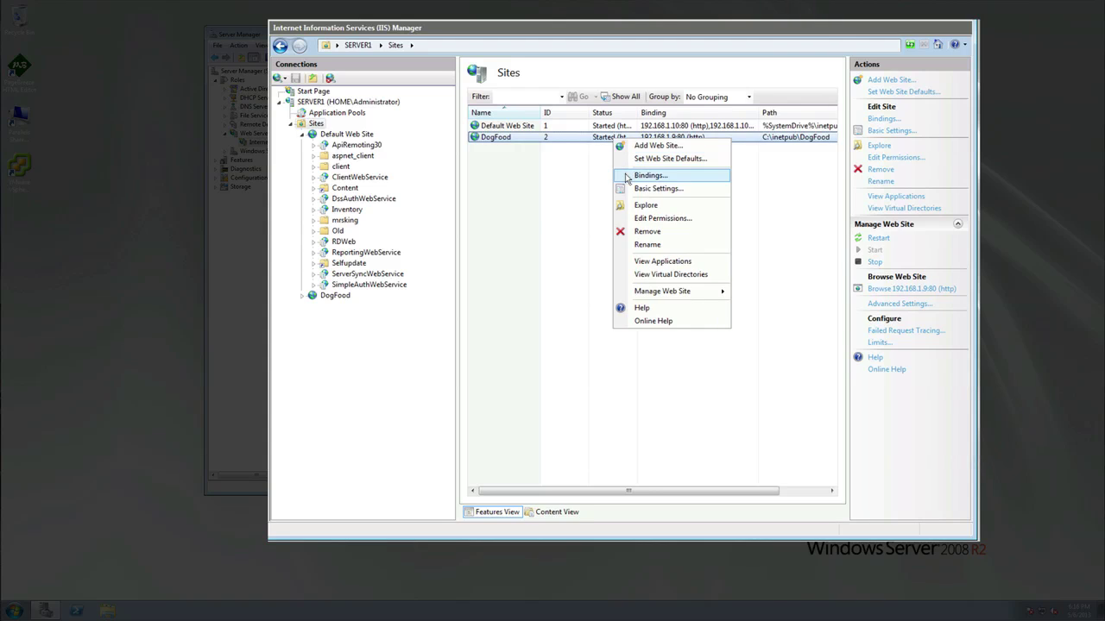
left_click(639, 175)
left_click_drag(574, 189, 676, 192)
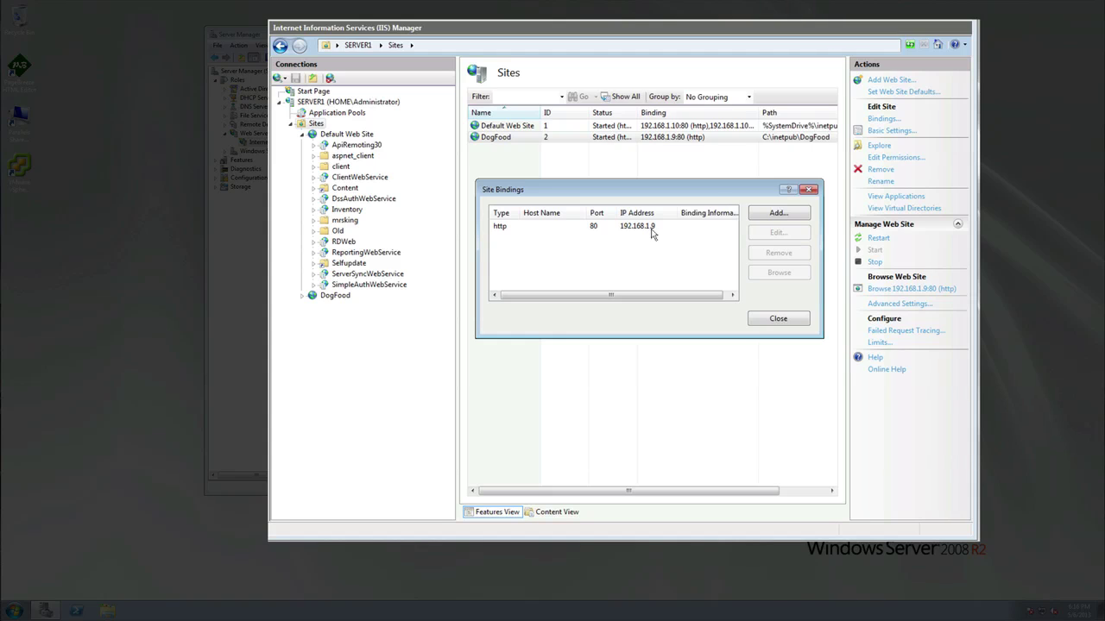
left_click(782, 215)
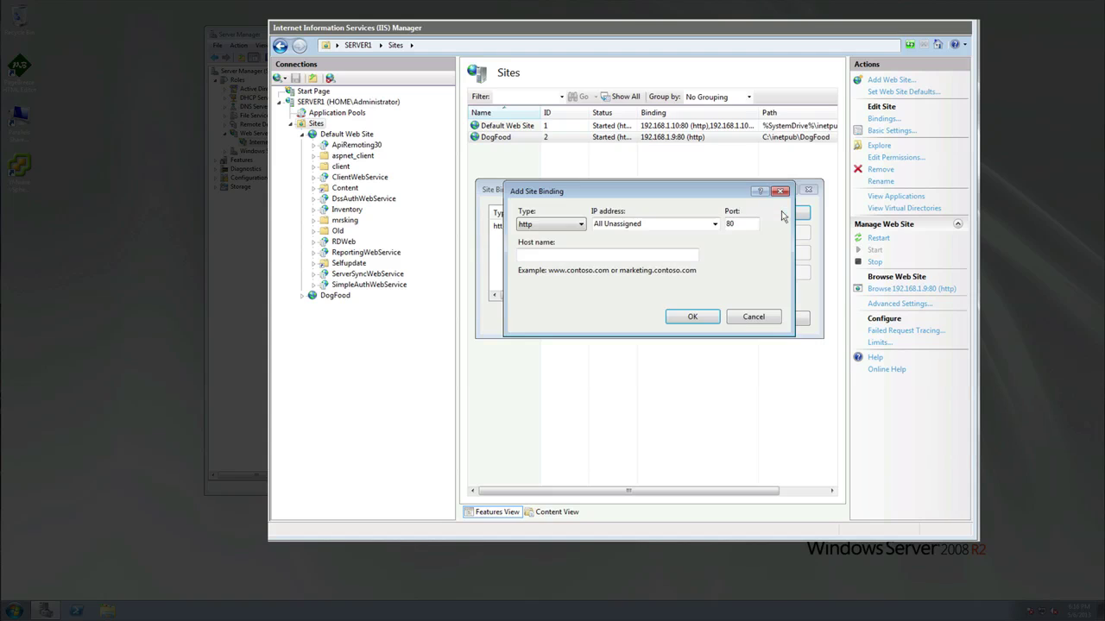
left_click(579, 225)
left_click(566, 245)
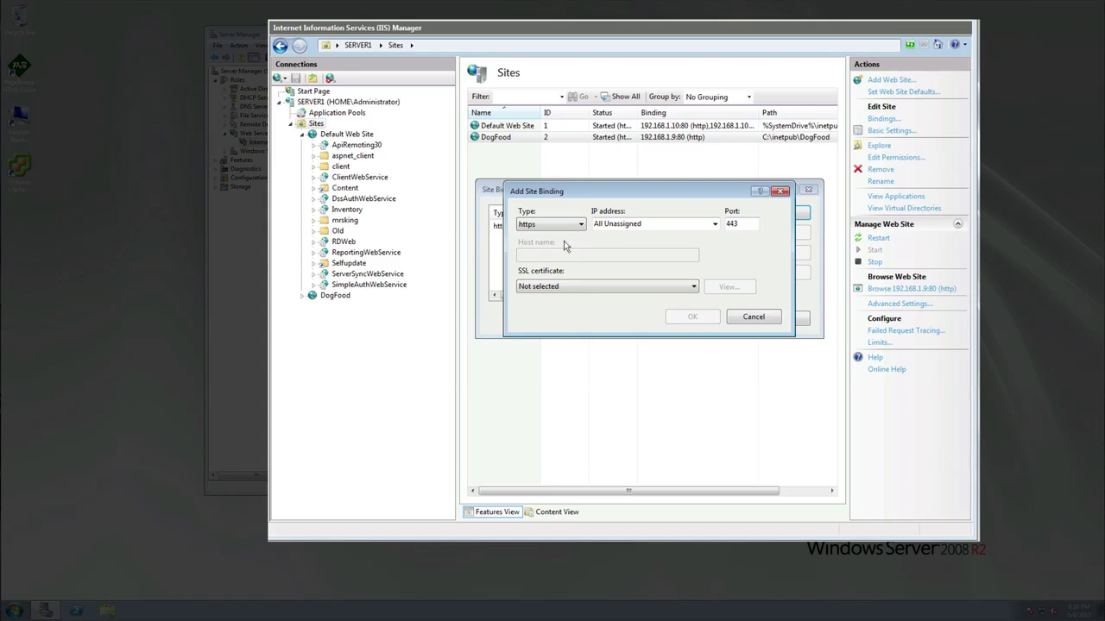
left_click(715, 224)
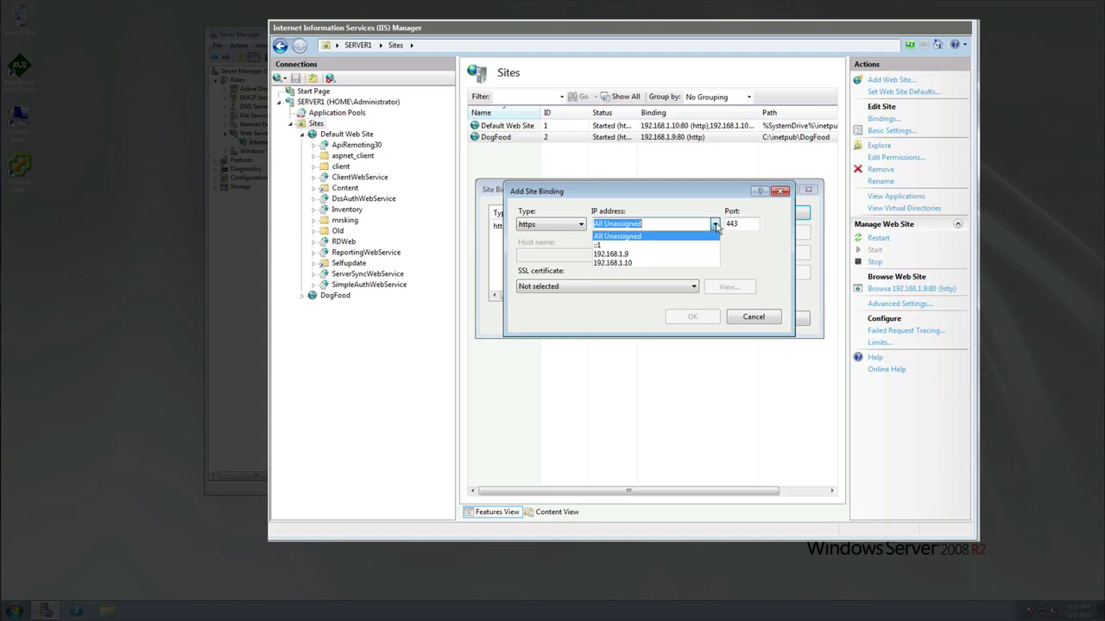
left_click(630, 254)
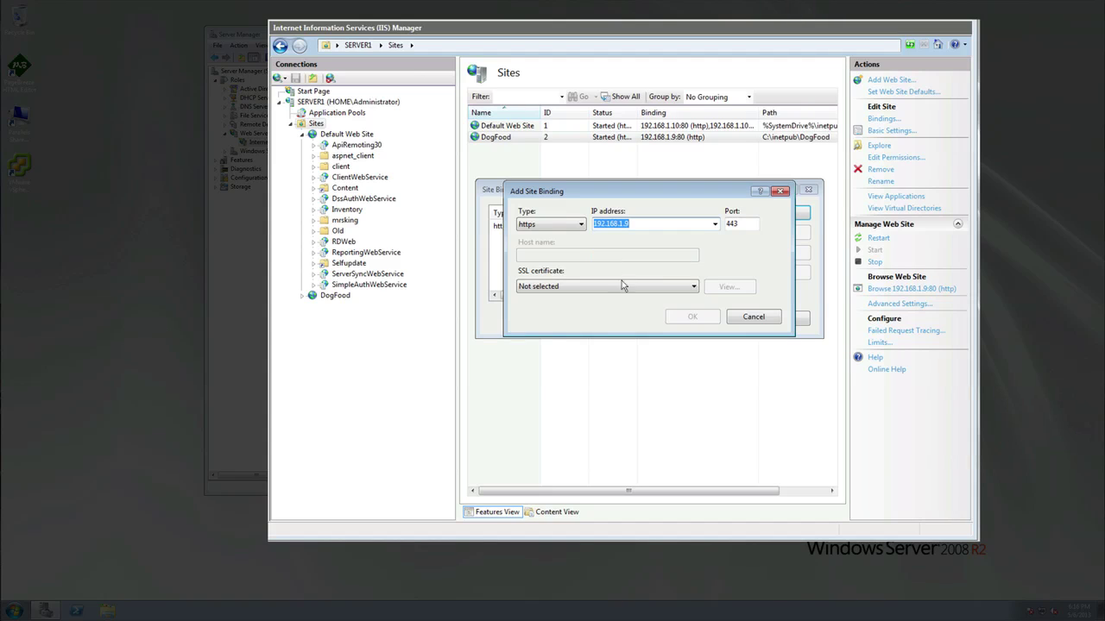
left_click(696, 290)
left_click(663, 305)
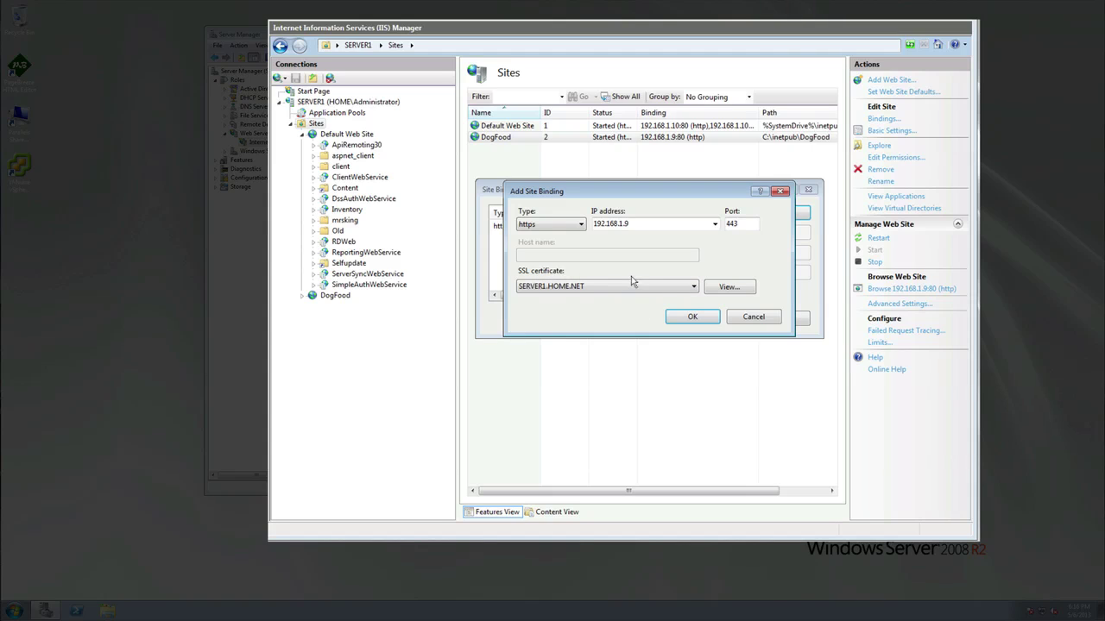
left_click(690, 318)
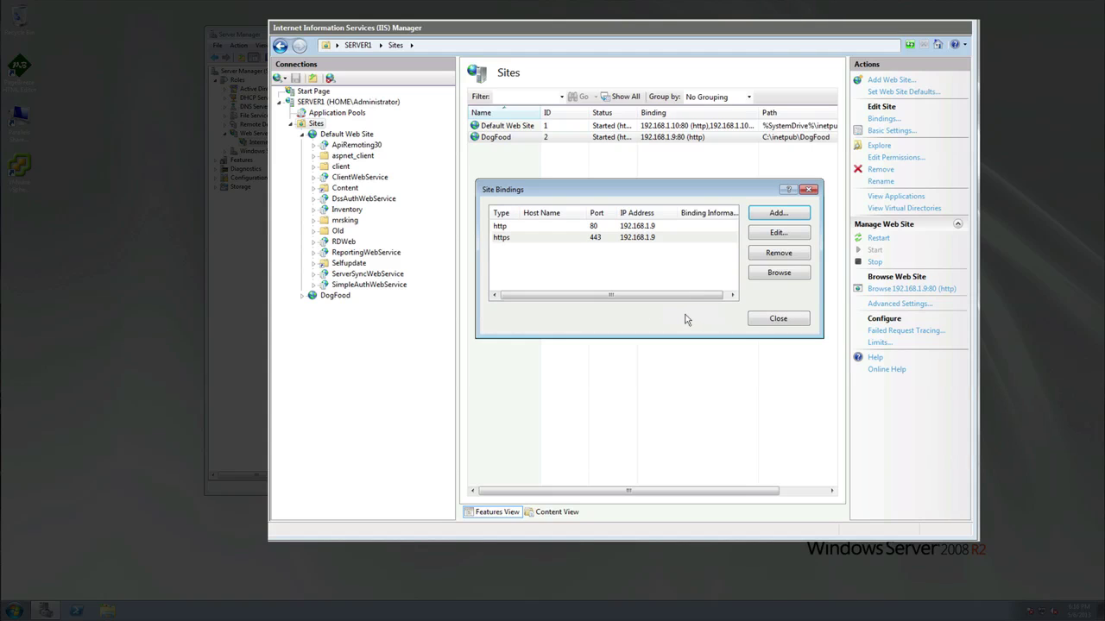
Close the Site Bindings window, leaving DogFood bound to 192.168.1.9 on ports 80 and 443.
left_click(788, 320)
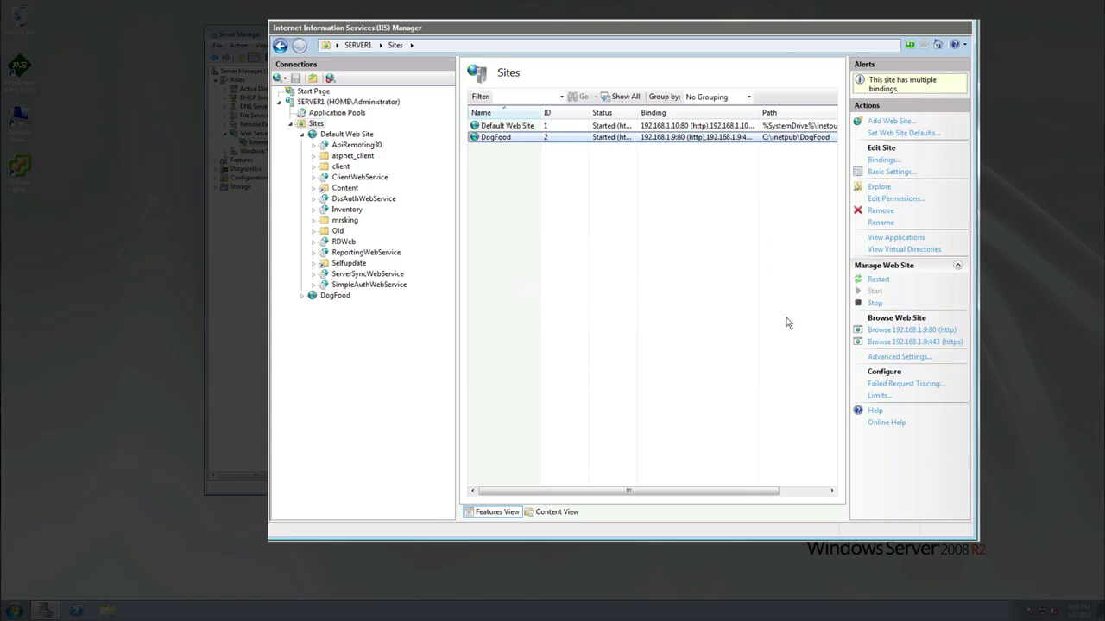